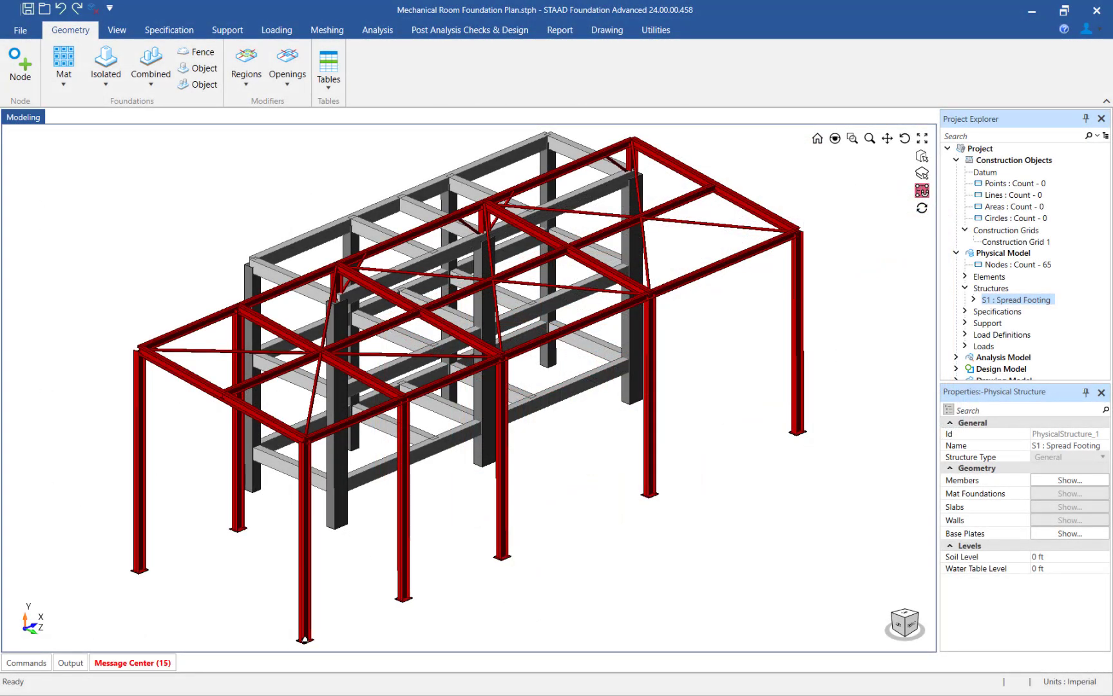
Step: Select column M57, M54 and the other perimeter steel columns for isolated footings
{"action": "left_click", "coordinate": [238, 501]}
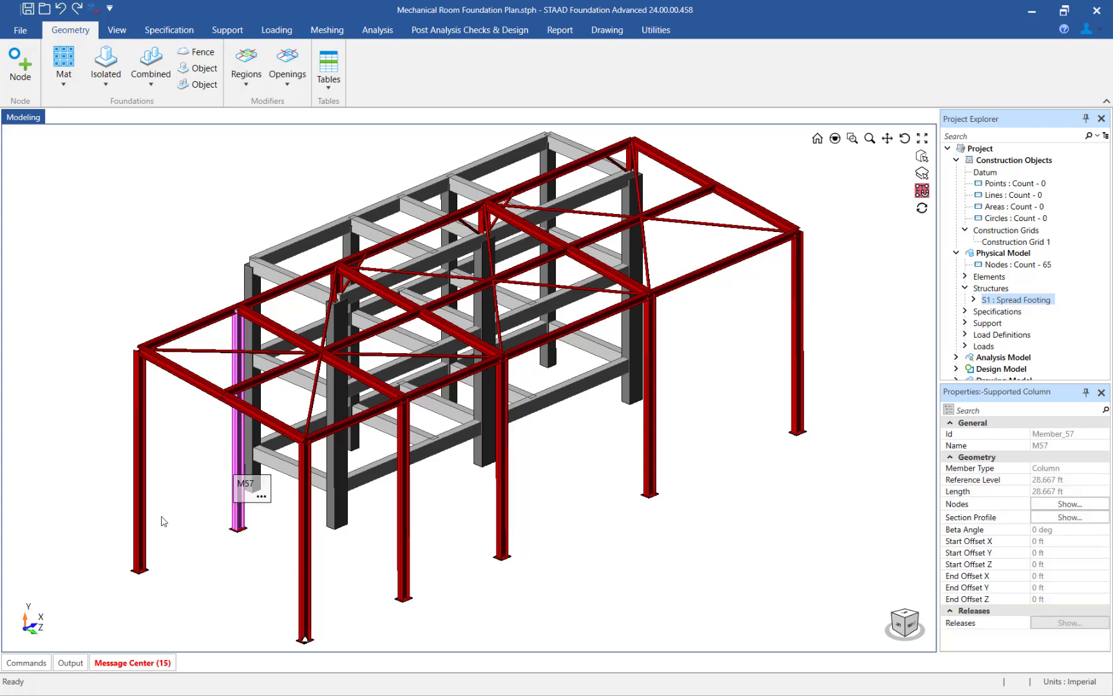
{"action": "left_click", "coordinate": [140, 516], "text": "ctrl"}
{"action": "left_click", "coordinate": [305, 573], "text": "ctrl"}
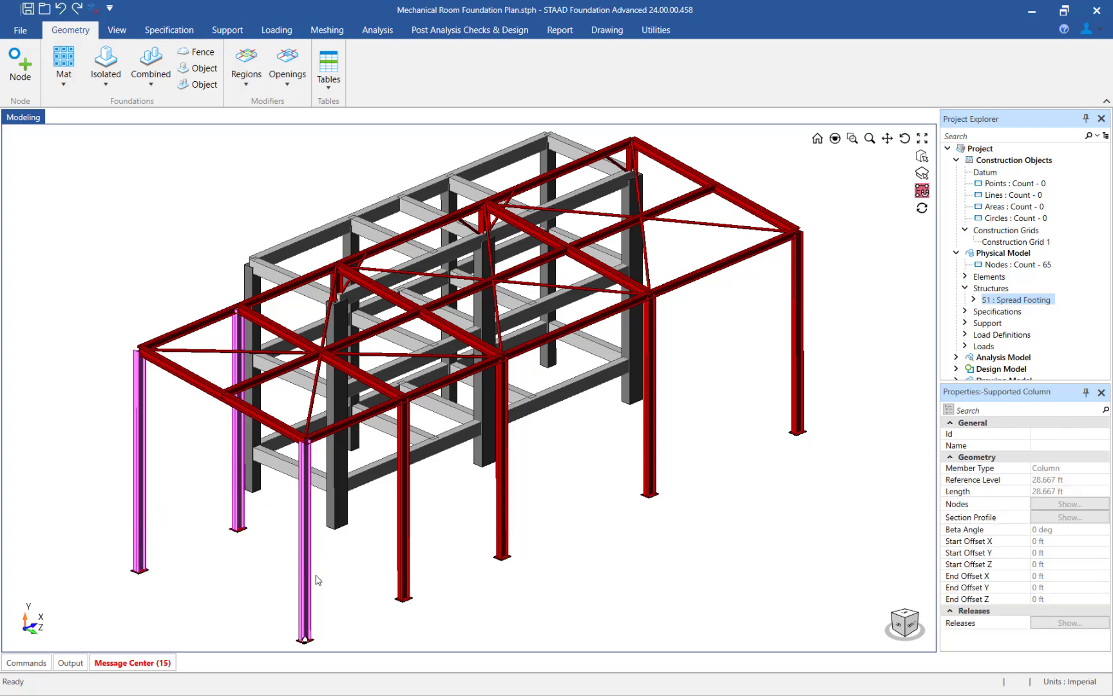
{"action": "left_click", "coordinate": [407, 561], "text": "ctrl"}
{"action": "left_click", "coordinate": [506, 527], "text": "ctrl"}
{"action": "left_click", "coordinate": [655, 463], "text": "ctrl"}
{"action": "left_click", "coordinate": [801, 400], "text": "ctrl"}
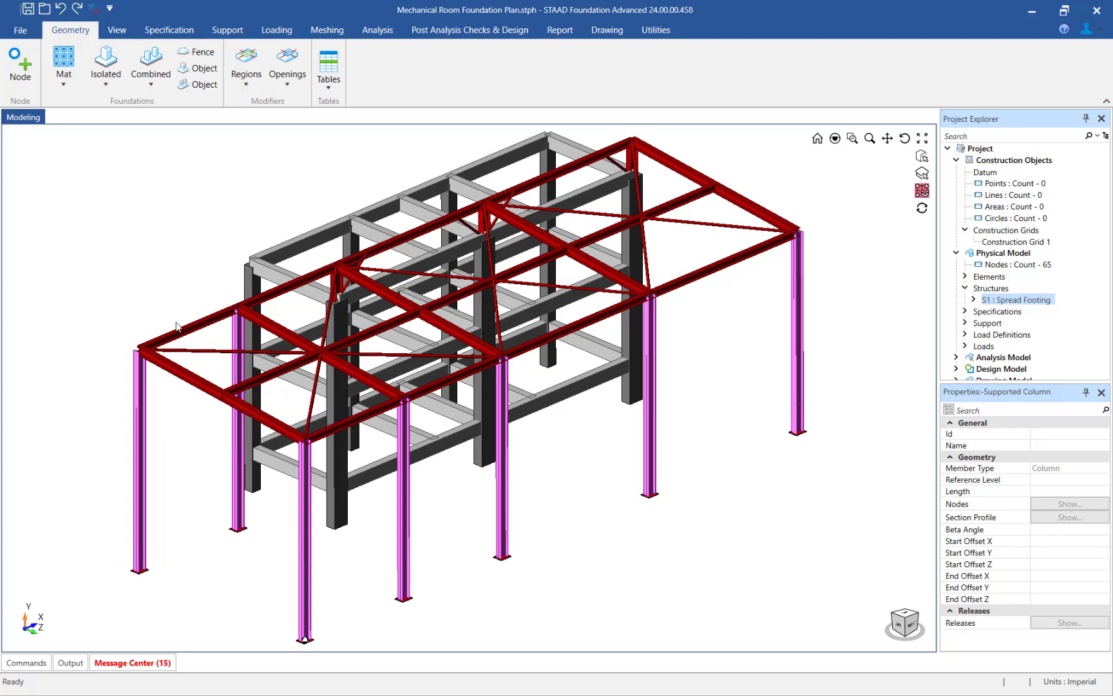
{"action": "left_click", "coordinate": [106, 85]}
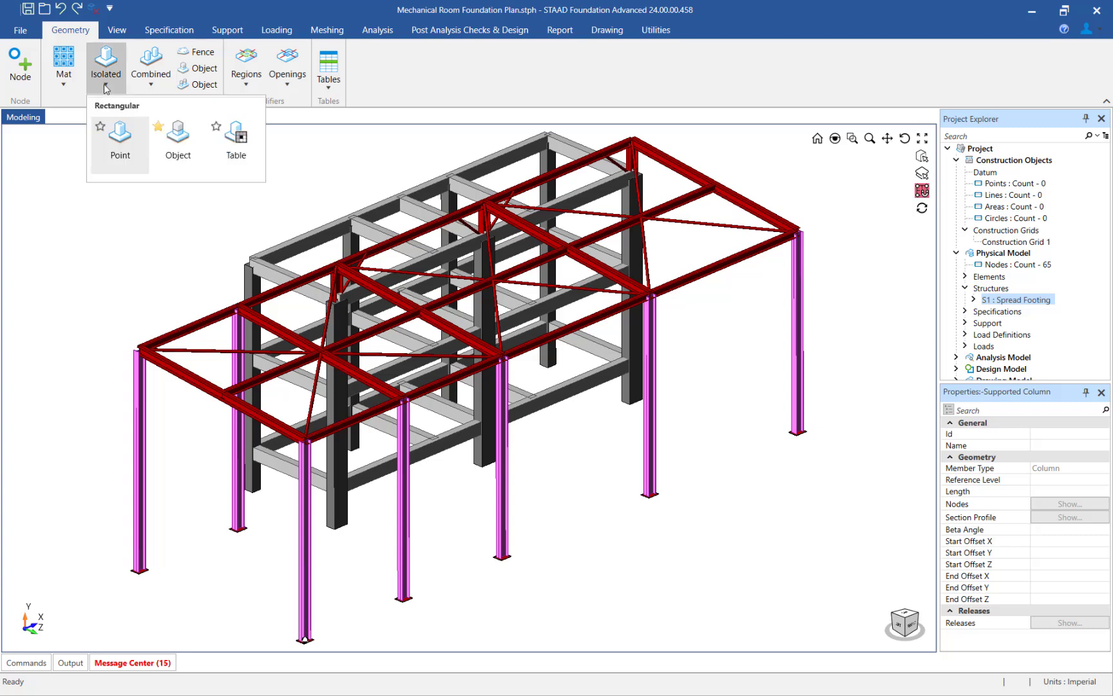
Step: Start rectangular footings on the selected columns with a -3 ft vertical founding offset
{"action": "left_click", "coordinate": [177, 143]}
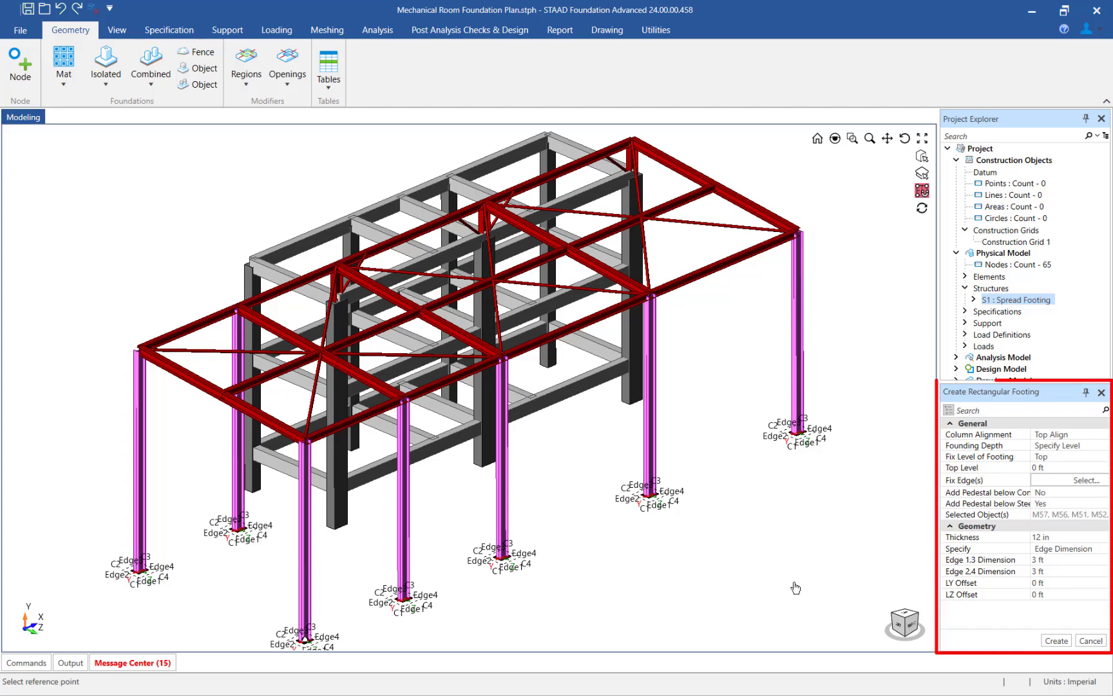
{"action": "left_click", "coordinate": [1064, 449]}
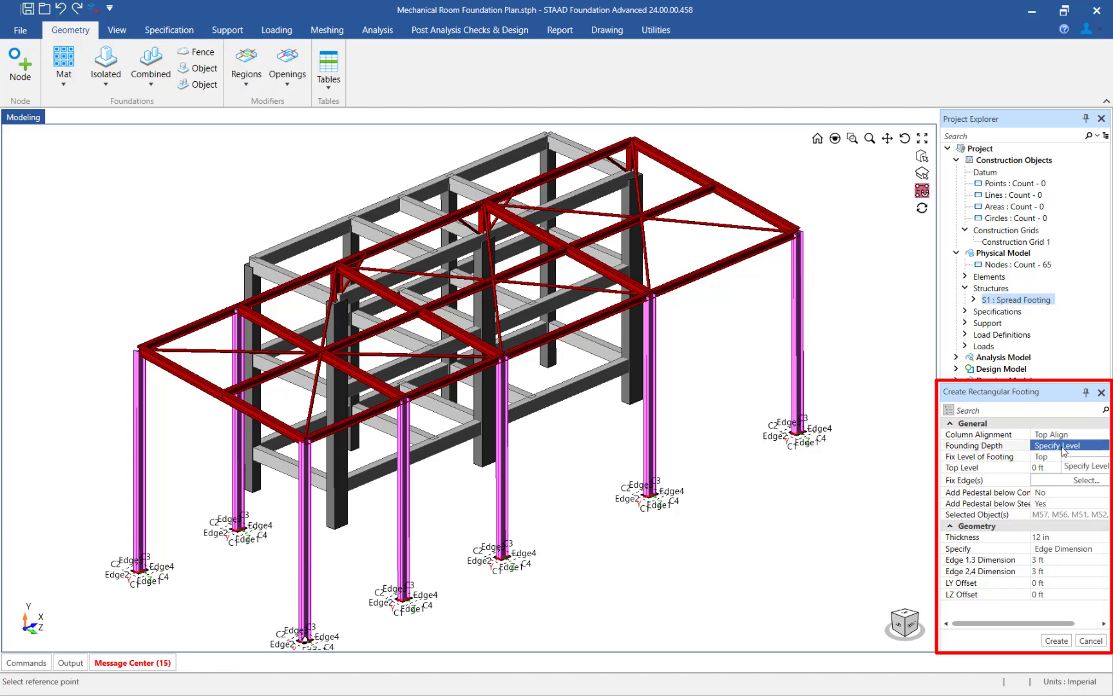
{"action": "left_click", "coordinate": [1064, 446]}
{"action": "left_click", "coordinate": [1064, 471]}
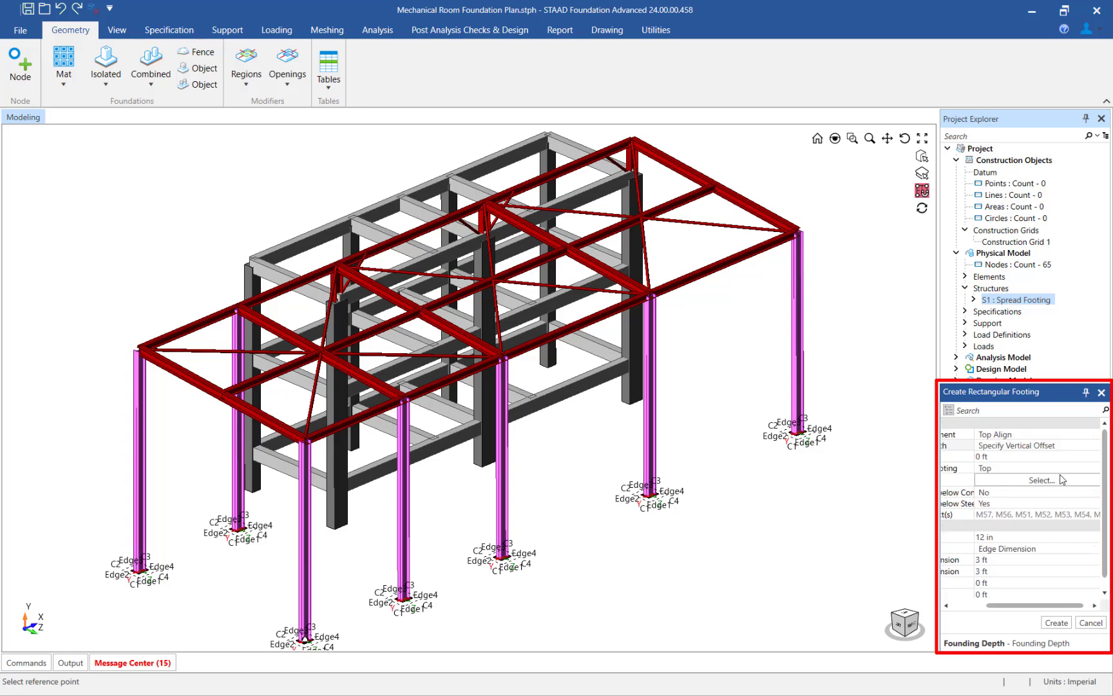
{"action": "left_click", "coordinate": [1009, 457]}
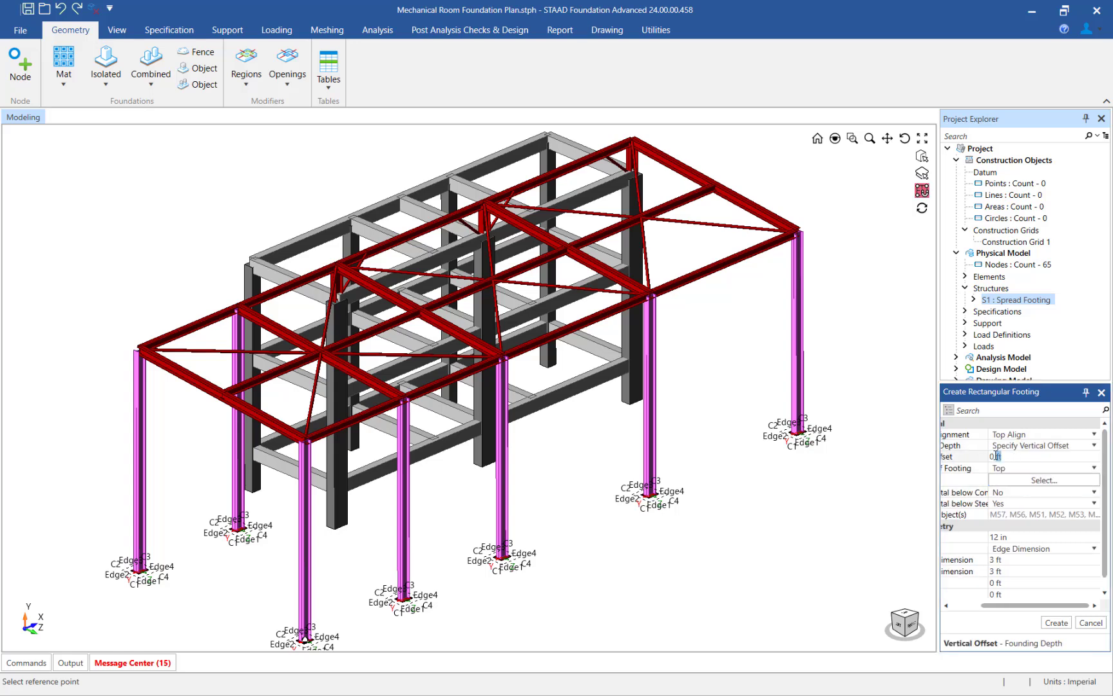
{"action": "type", "text": "-3"}
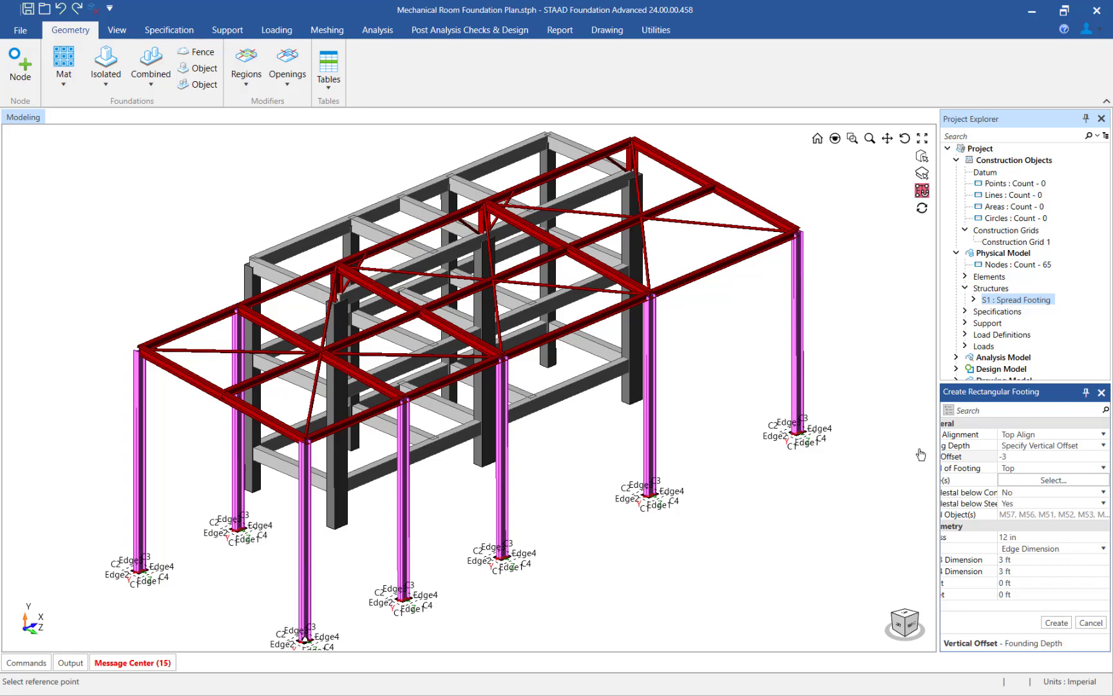
{"action": "left_click", "coordinate": [1029, 472]}
Step: Keep pedestals below the steel columns, set thickness to 16 in, and create the footings
{"action": "left_click", "coordinate": [1023, 505]}
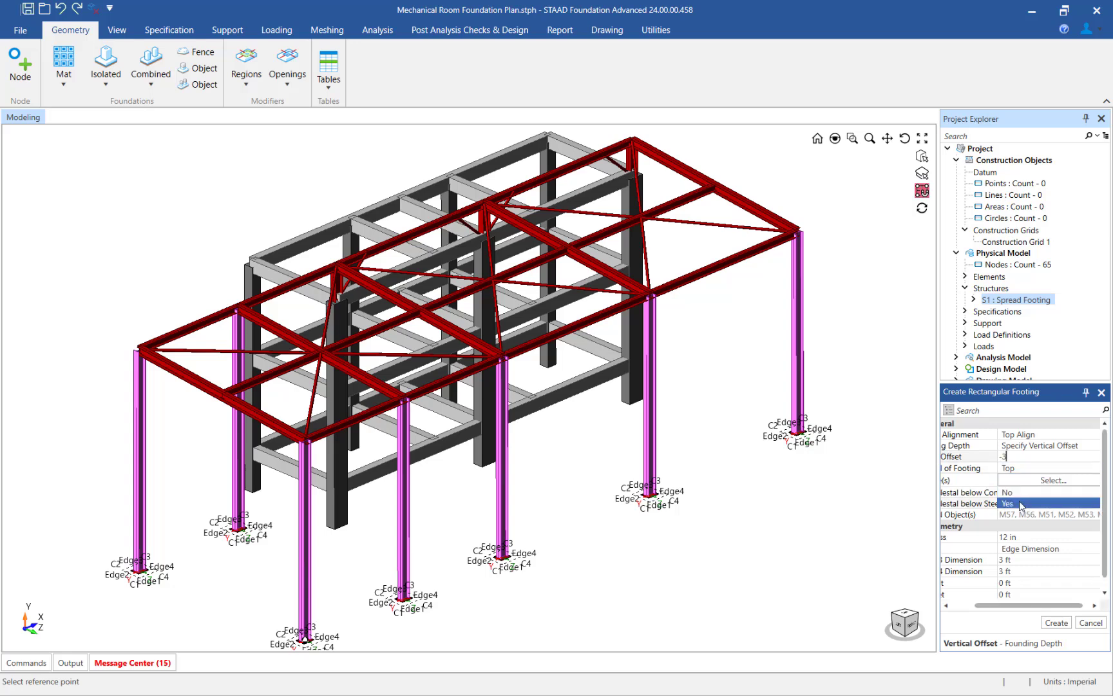
{"action": "left_click", "coordinate": [1025, 506]}
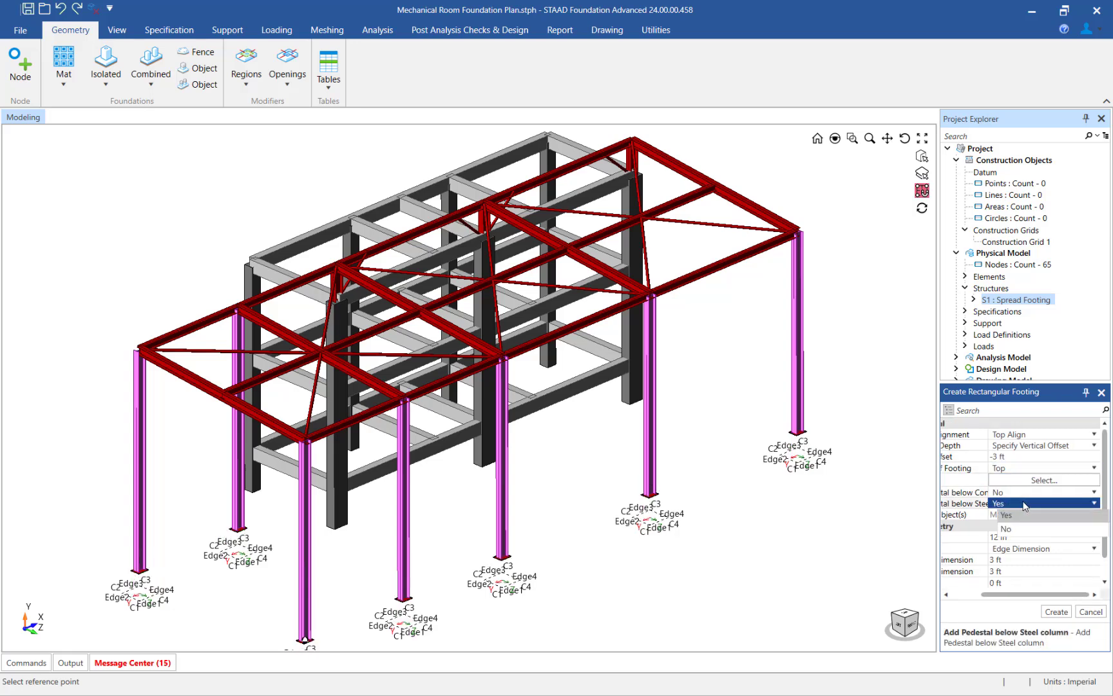
{"action": "left_click", "coordinate": [1023, 514]}
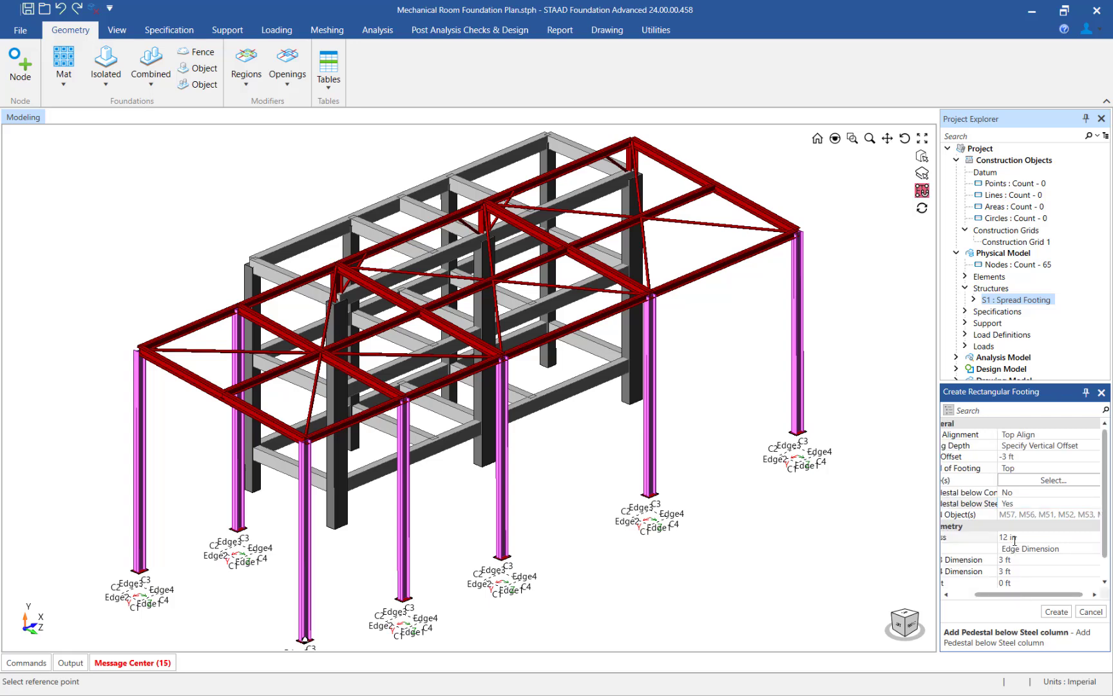
{"action": "left_click_drag", "start_coordinate": [1004, 597], "coordinate": [979, 598]}
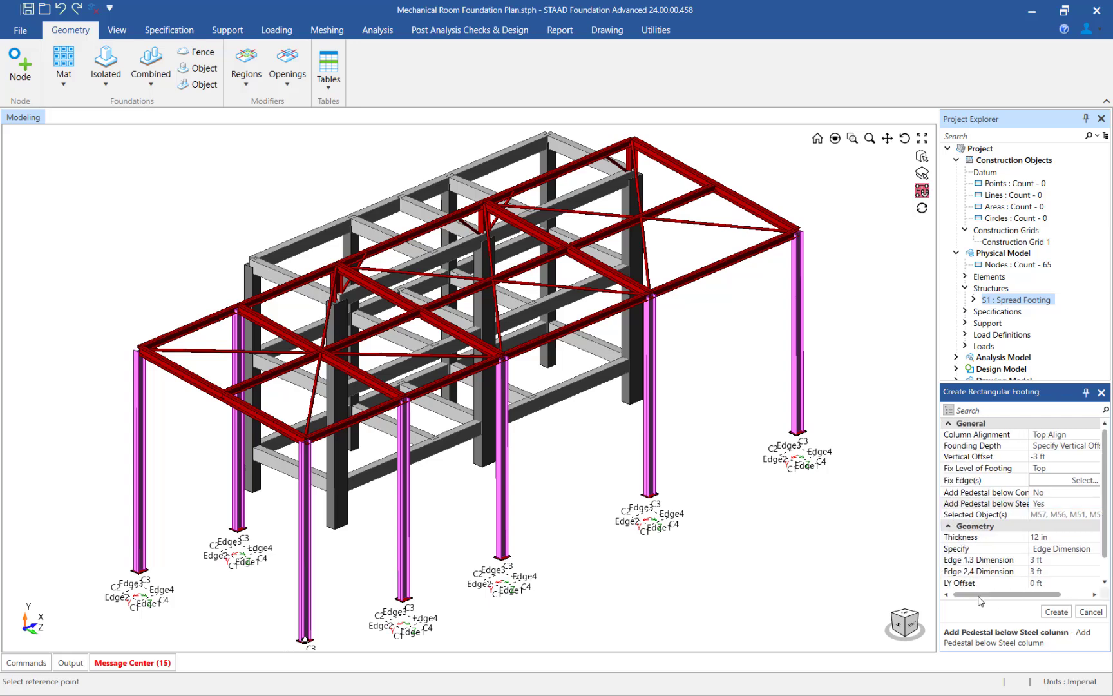
{"action": "left_click", "coordinate": [1059, 539]}
{"action": "left_click_drag", "start_coordinate": [1059, 538], "coordinate": [1029, 542]}
{"action": "type", "text": "16"}
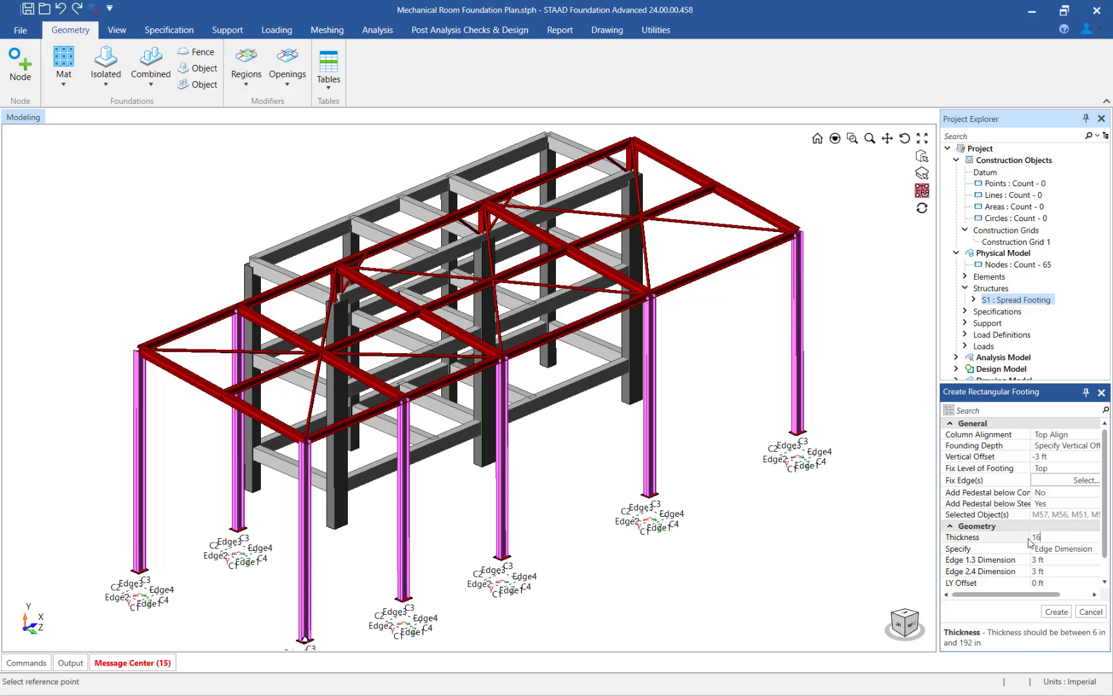
{"action": "left_click", "coordinate": [1051, 559]}
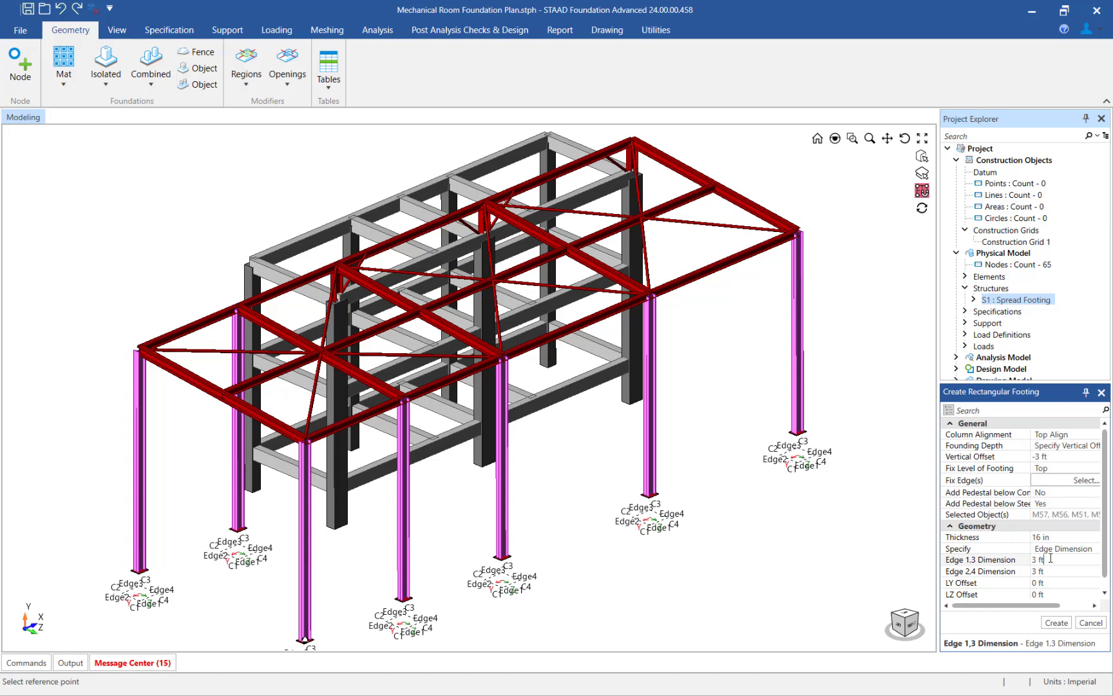
{"action": "left_click", "coordinate": [1051, 622]}
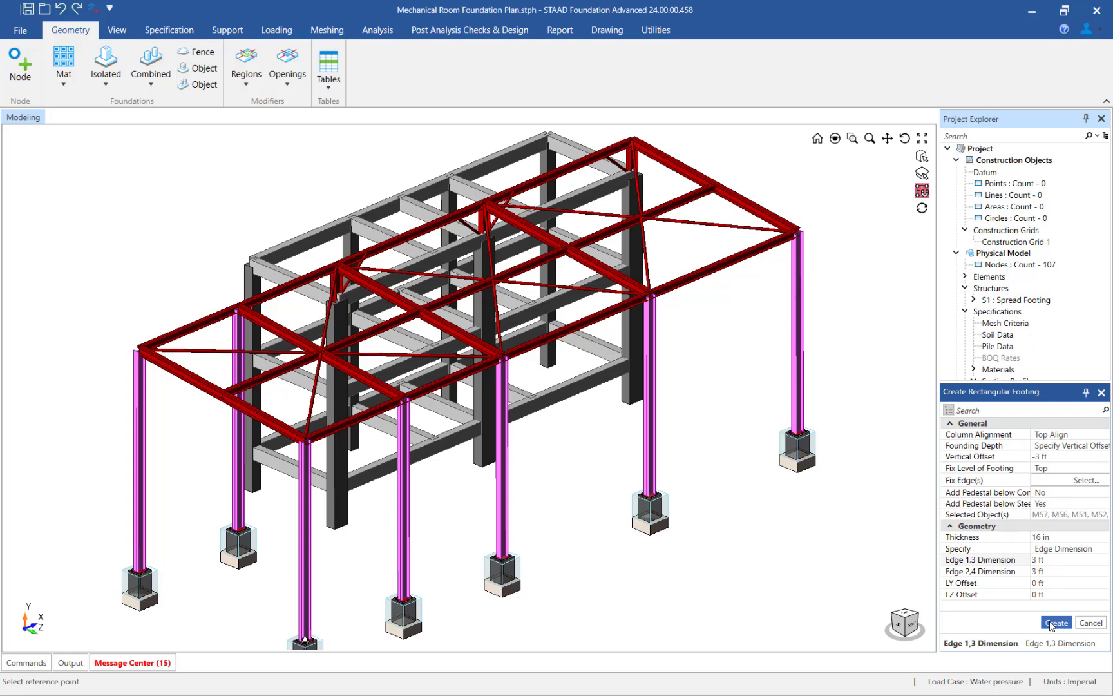
Step: Clear the selection and pick interior columns M42, M44 and M12 for a combined footing
{"action": "left_click", "coordinate": [672, 615]}
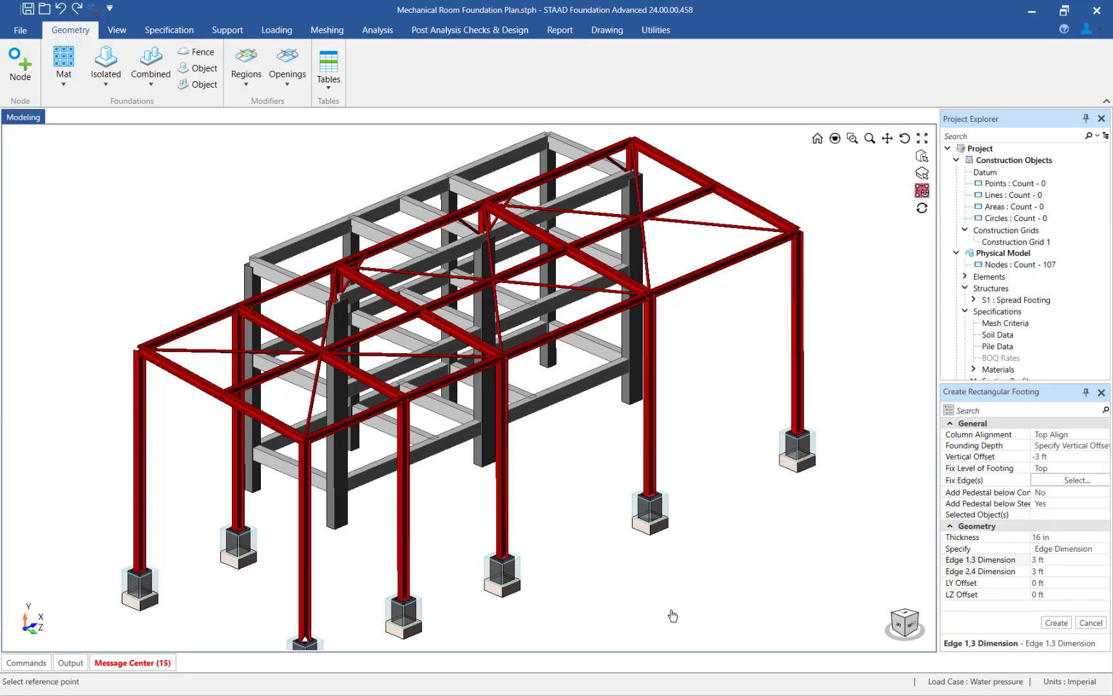
{"action": "left_click", "coordinate": [335, 523]}
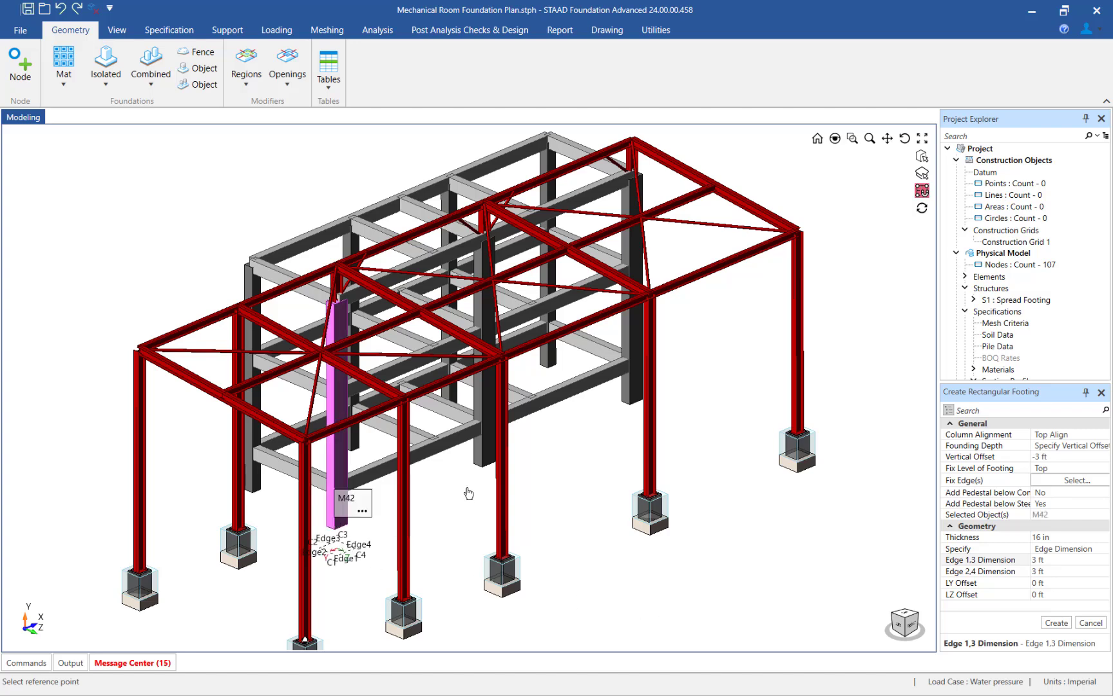
{"action": "left_click", "coordinate": [480, 464]}
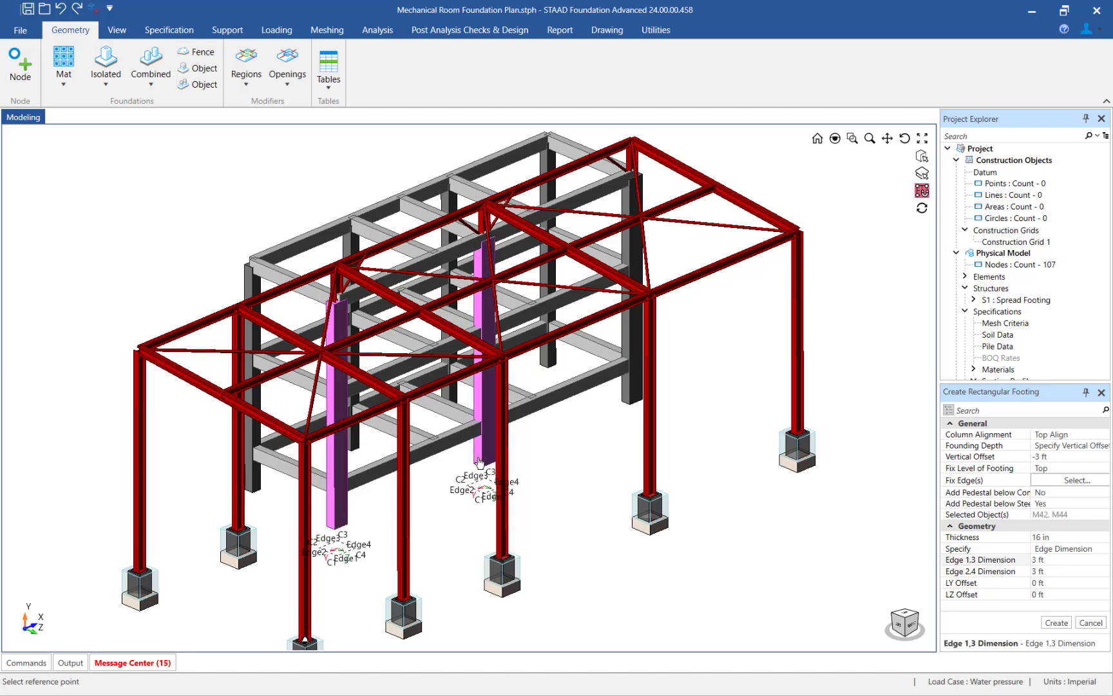
{"action": "left_click", "coordinate": [630, 401]}
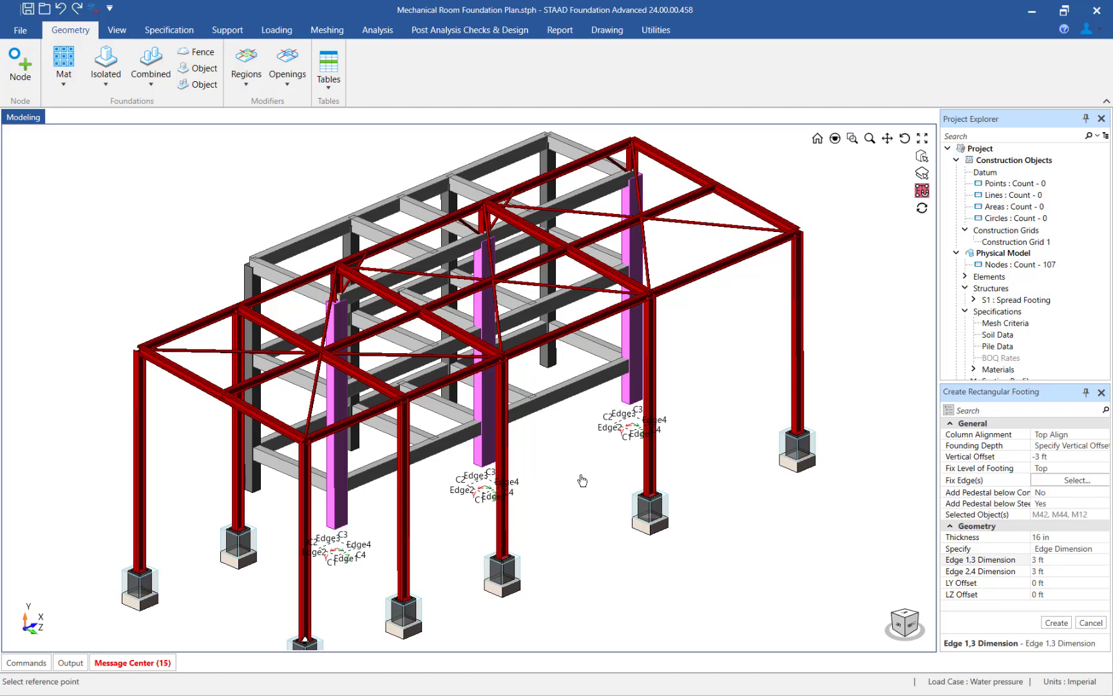
{"action": "left_click", "coordinate": [147, 76]}
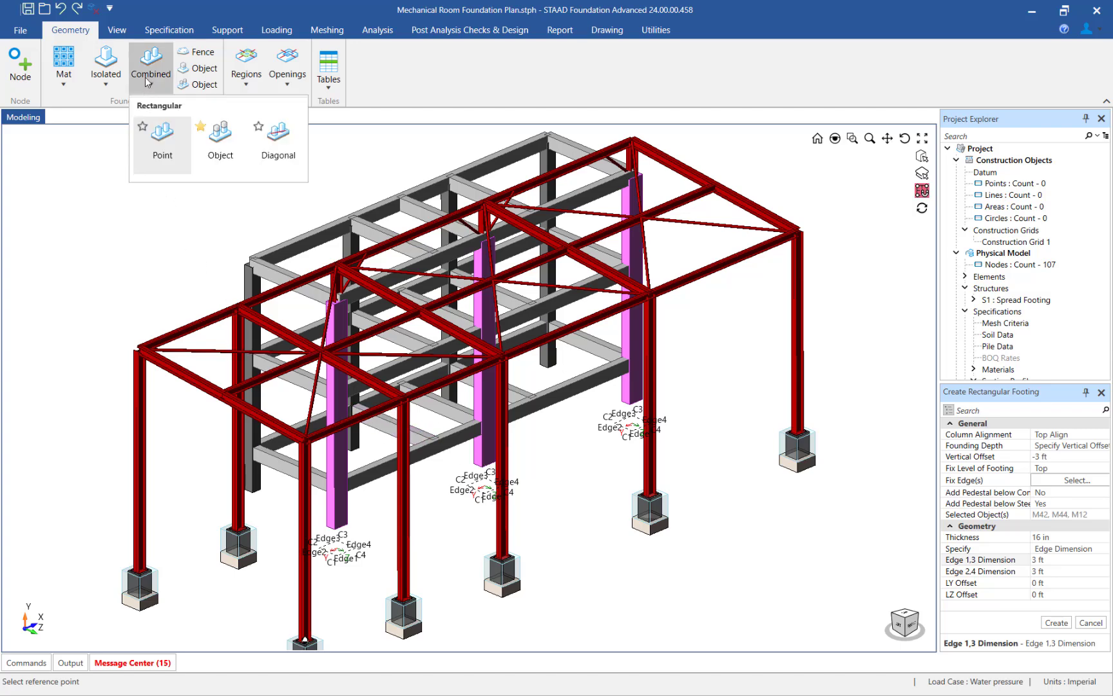
Step: Start a rectangular combined footing named Comb 1 with top level 0 ft
{"action": "left_click", "coordinate": [218, 139]}
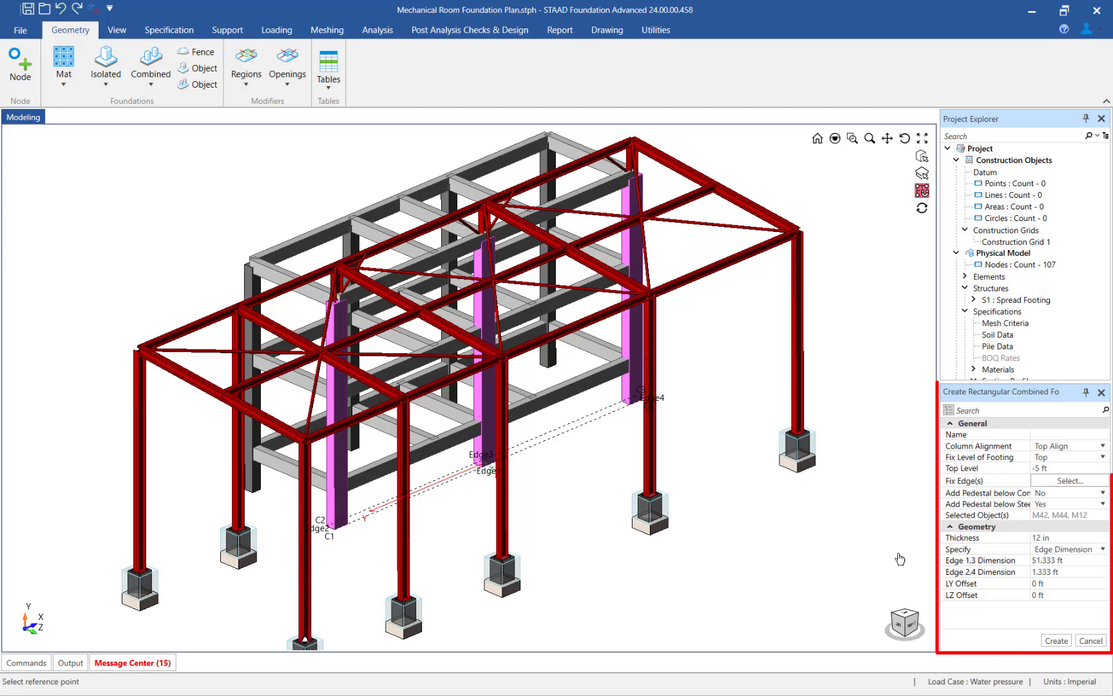
{"action": "left_click", "coordinate": [1057, 437]}
{"action": "type", "text": "Comb T1"}
{"action": "left_click", "coordinate": [1019, 469]}
{"action": "type", "text": "0"}
{"action": "left_click", "coordinate": [1063, 538]}
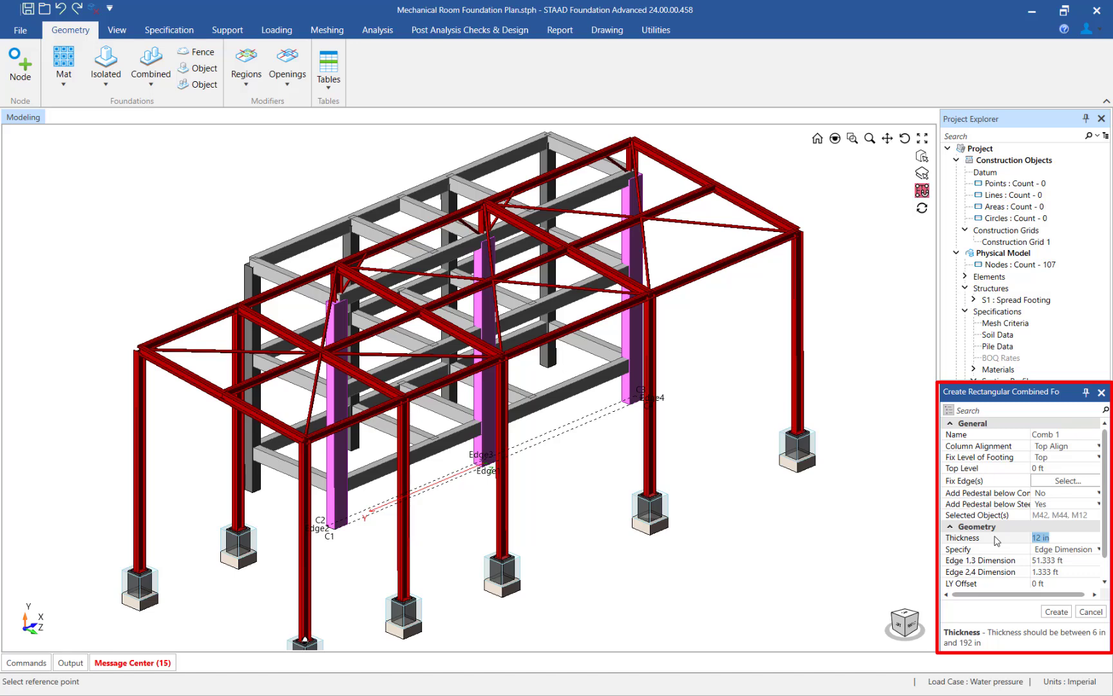
Step: Size it by edge distances 1.5, 2, 1.5 and 2 ft, and create the footing
{"action": "left_click", "coordinate": [1063, 551]}
{"action": "left_click", "coordinate": [1063, 552]}
{"action": "left_click", "coordinate": [1061, 572]}
{"action": "left_click", "coordinate": [1042, 559]}
{"action": "type", "text": "1.5"}
{"action": "left_click", "coordinate": [1049, 571]}
{"action": "type", "text": "2"}
{"action": "key", "text": "Tab"}
{"action": "type", "text": "1.5"}
{"action": "left_click", "coordinate": [1021, 593]}
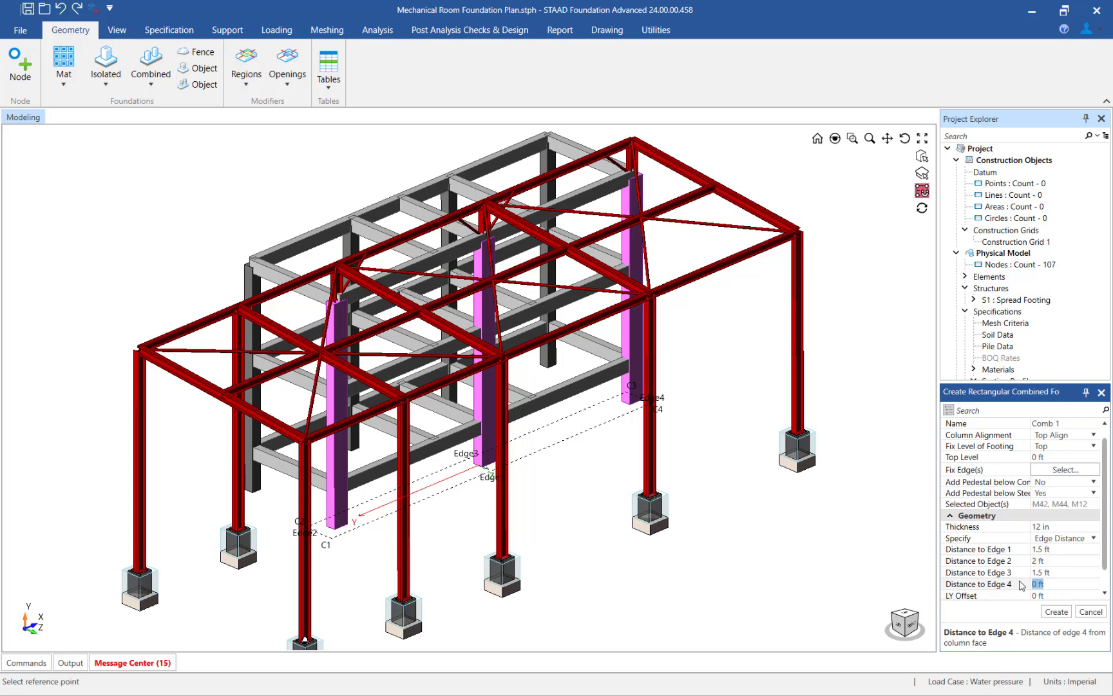
{"action": "type", "text": "2"}
{"action": "left_click", "coordinate": [1075, 563]}
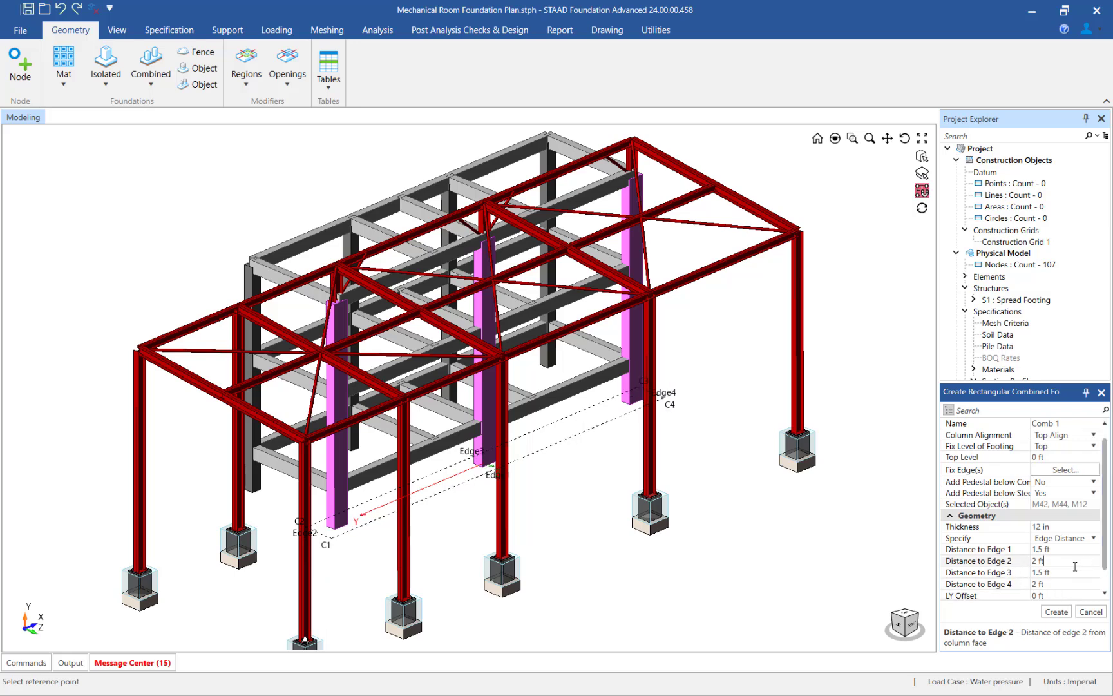
{"action": "left_click", "coordinate": [1057, 611]}
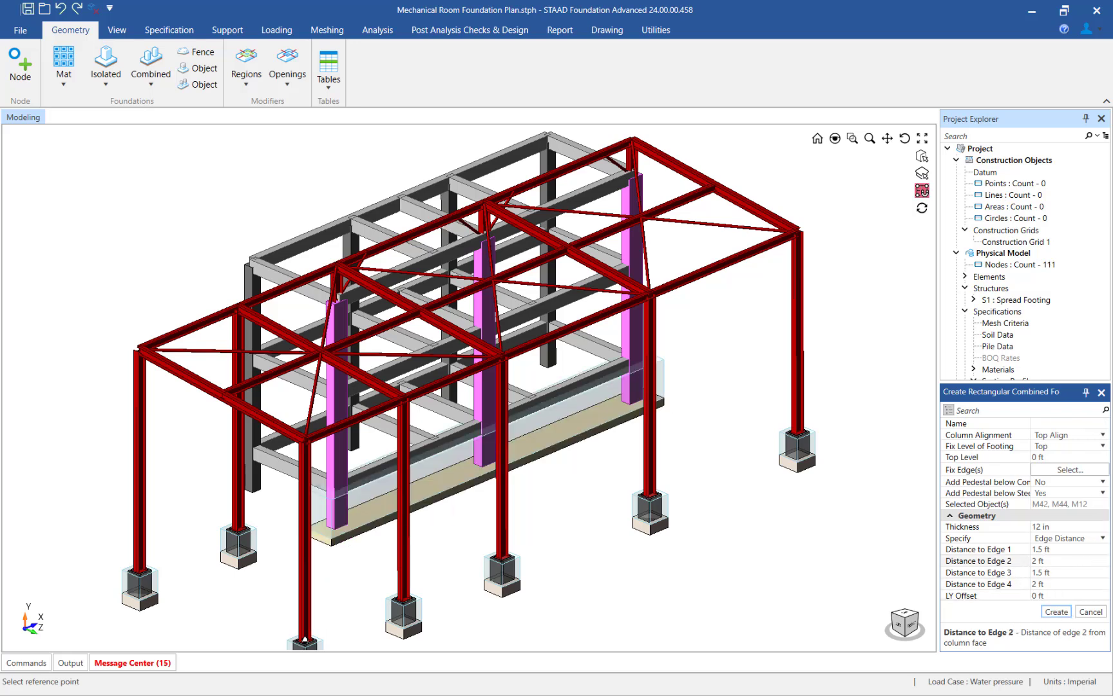
Step: Select columns M1, M43, M45 and M46 and start a rectangular combined footing
{"action": "left_click", "coordinate": [250, 387]}
{"action": "left_click", "coordinate": [354, 431]}
{"action": "left_click", "coordinate": [456, 394]}
{"action": "left_click", "coordinate": [548, 361]}
{"action": "left_click", "coordinate": [150, 75]}
{"action": "left_click", "coordinate": [225, 164]}
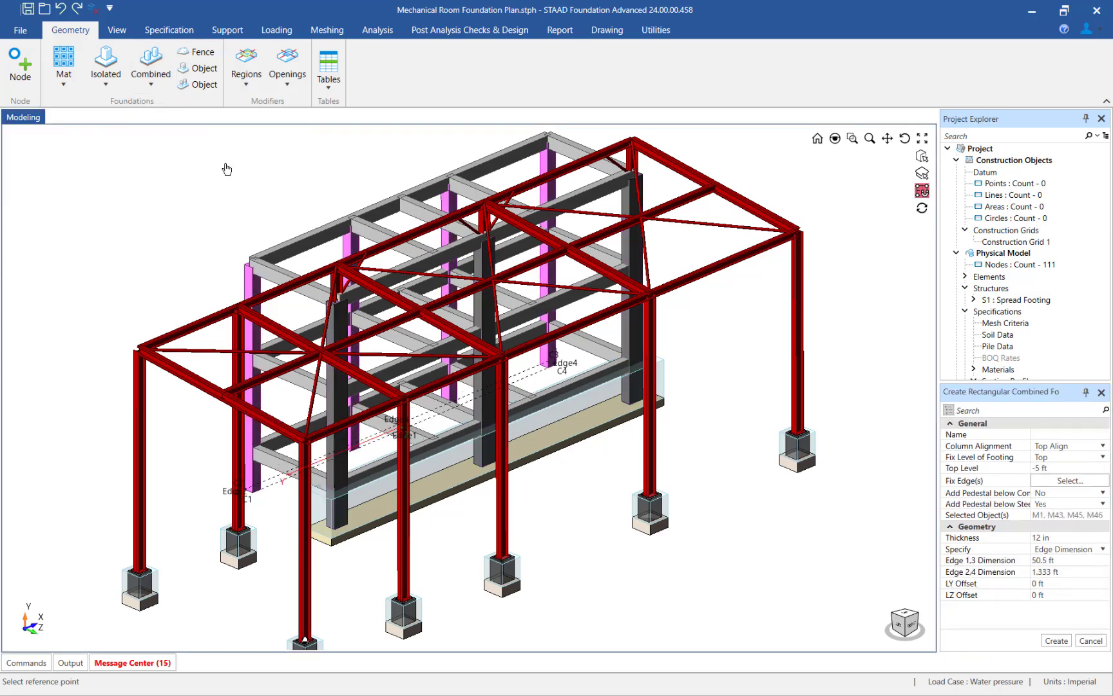
Step: Name it Comb 2 with top level 0 ft, 16 in thickness, sized by edge distances
{"action": "left_click", "coordinate": [1050, 434]}
{"action": "type", "text": "Comb 2"}
{"action": "left_click", "coordinate": [1050, 468]}
{"action": "type", "text": "0"}
{"action": "left_click", "coordinate": [1008, 538]}
{"action": "type", "text": "16"}
{"action": "left_click", "coordinate": [1063, 549]}
{"action": "left_click", "coordinate": [1063, 572]}
Step: Enter edge distances 1.5, 2, 1.5, 2 ft, create the footing, and show the isometric view
{"action": "left_click", "coordinate": [1044, 561]}
{"action": "type", "text": "1.5"}
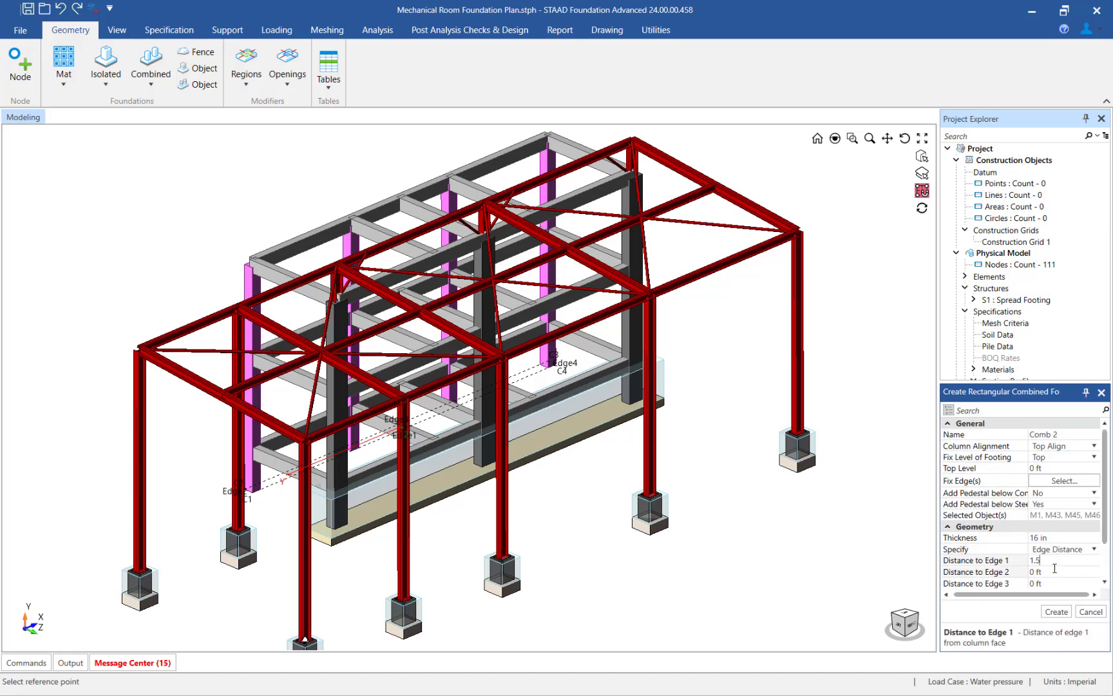
{"action": "left_click", "coordinate": [1055, 569]}
{"action": "type", "text": "2"}
{"action": "left_click", "coordinate": [967, 583]}
{"action": "type", "text": "1.5"}
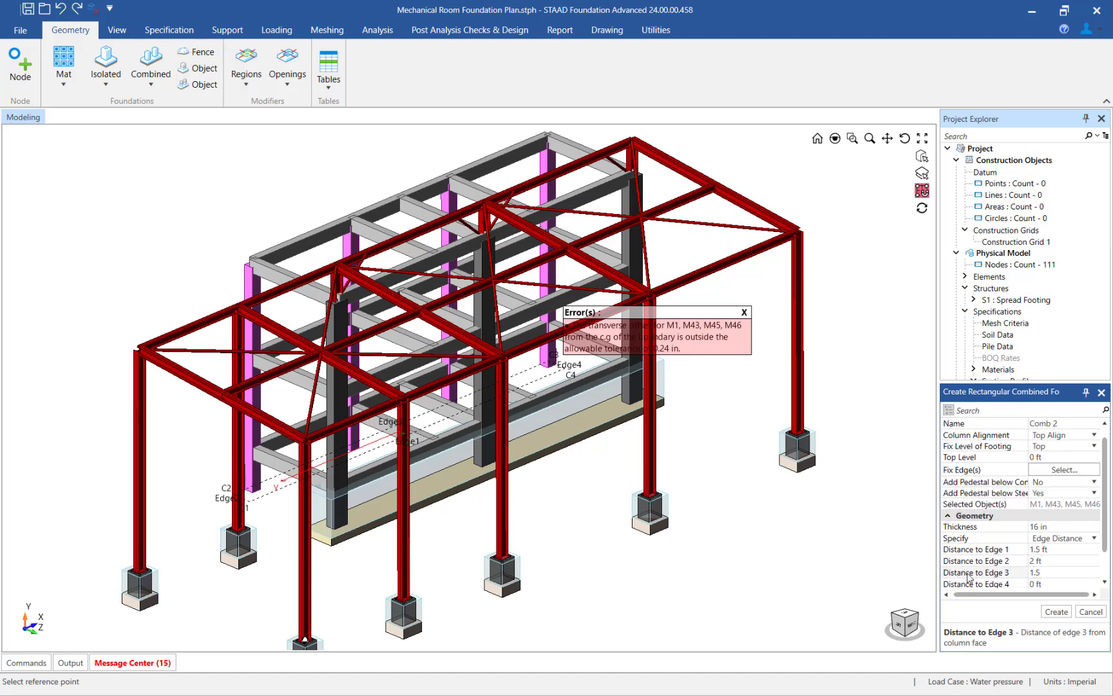
{"action": "left_click", "coordinate": [970, 584]}
{"action": "type", "text": "2"}
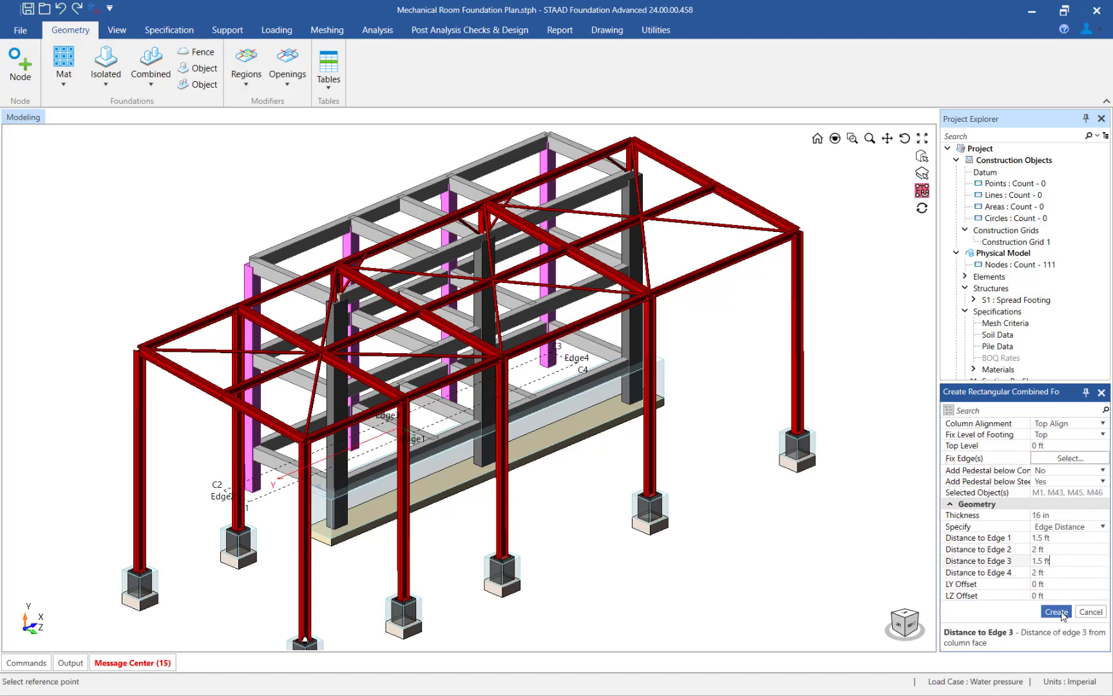
{"action": "left_click", "coordinate": [1057, 612]}
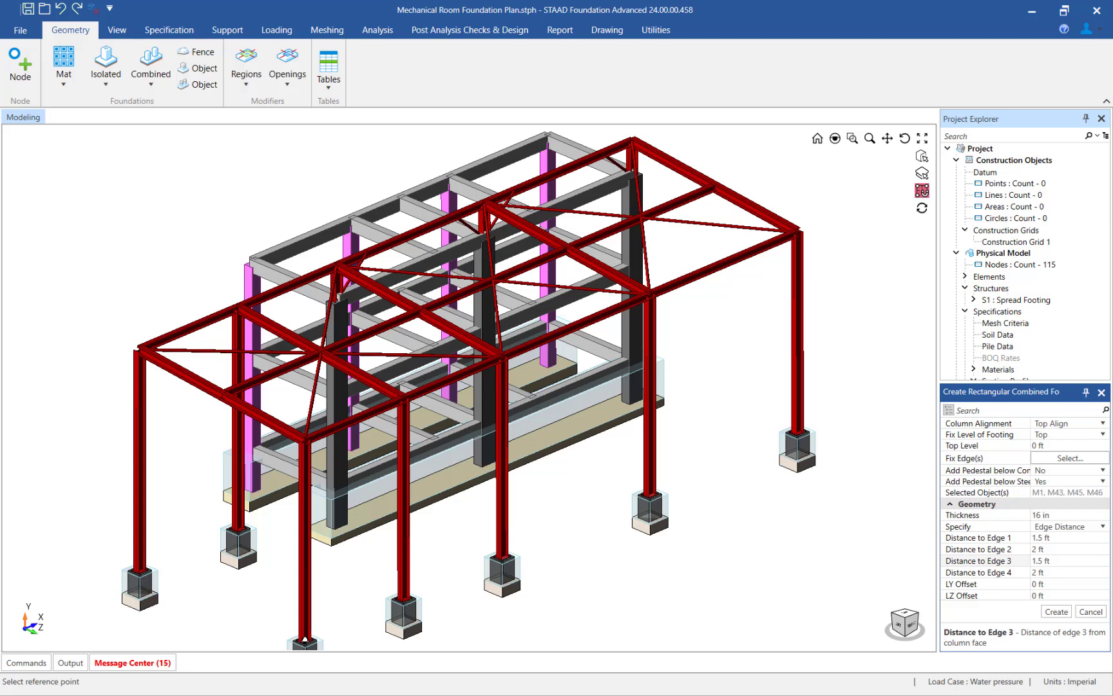
{"action": "left_click", "coordinate": [117, 29]}
{"action": "left_click", "coordinate": [288, 56]}
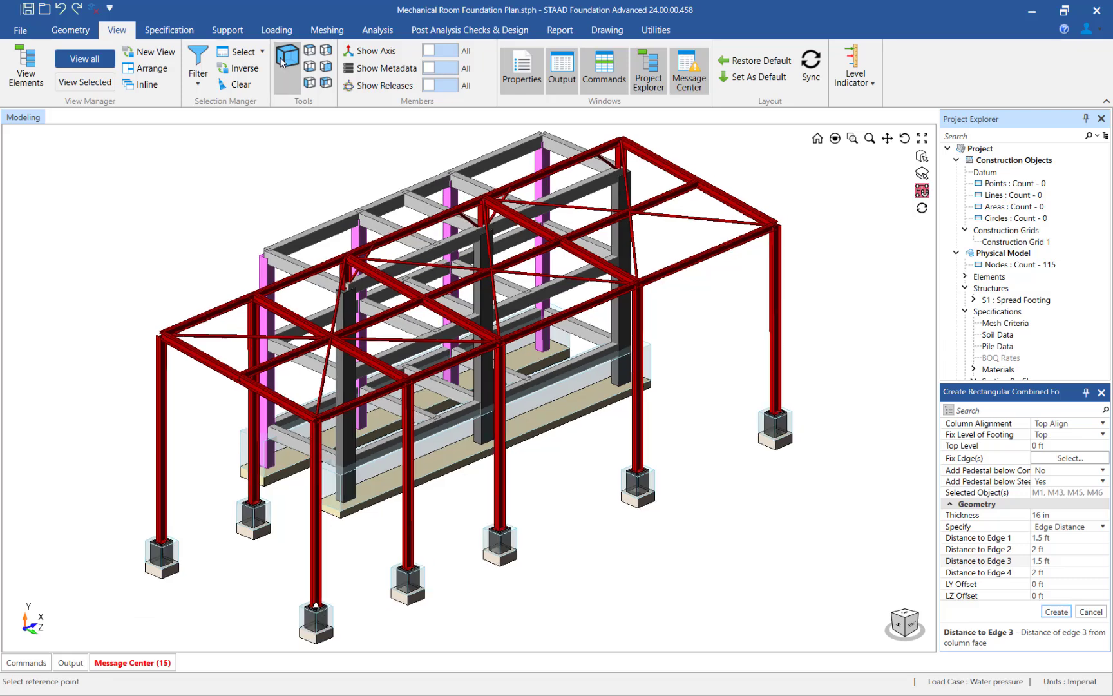
Step: Pick the 4,000 psi grade from the ACI 318-14 concrete list and add it to the model
{"action": "left_click", "coordinate": [159, 31]}
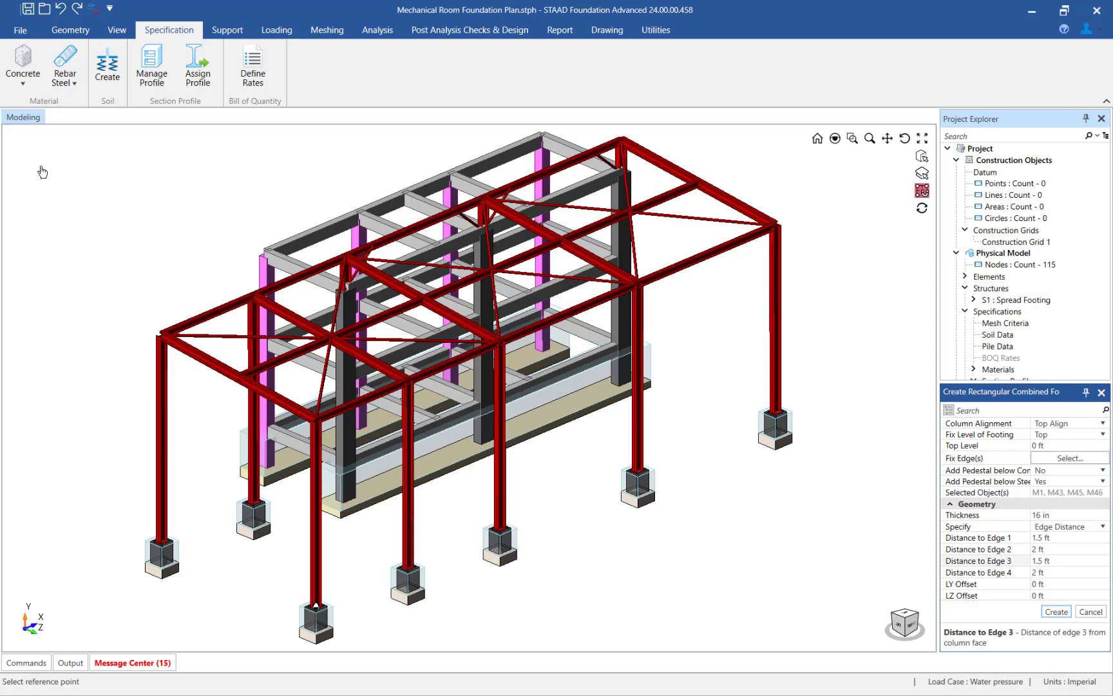
{"action": "left_click", "coordinate": [24, 80]}
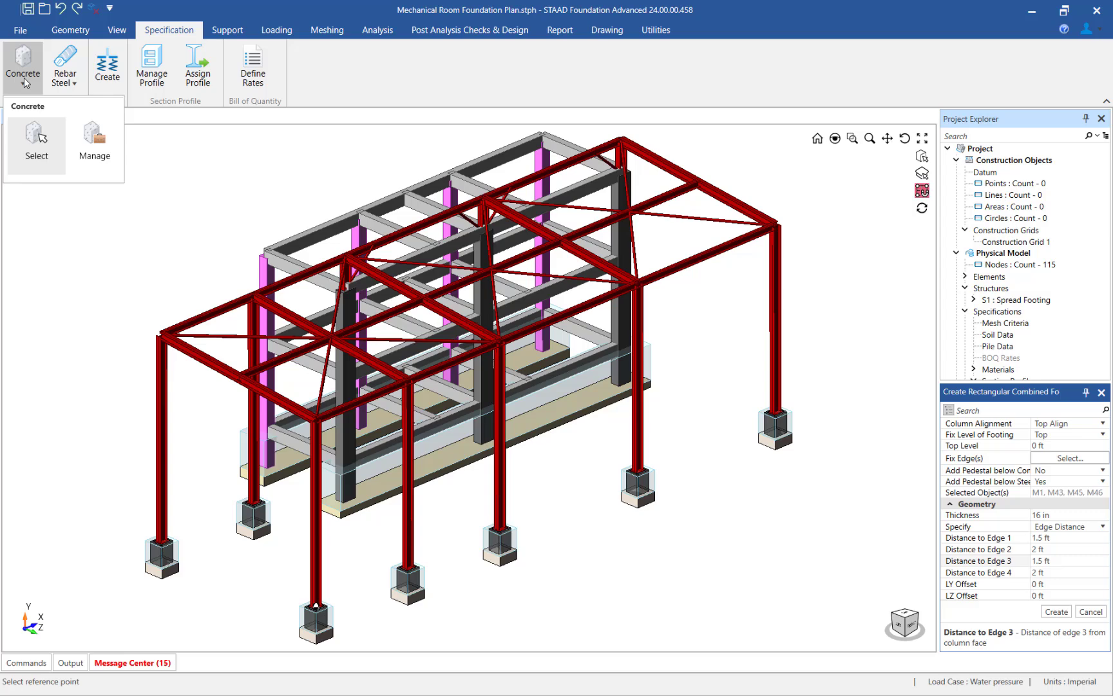
{"action": "left_click", "coordinate": [38, 139]}
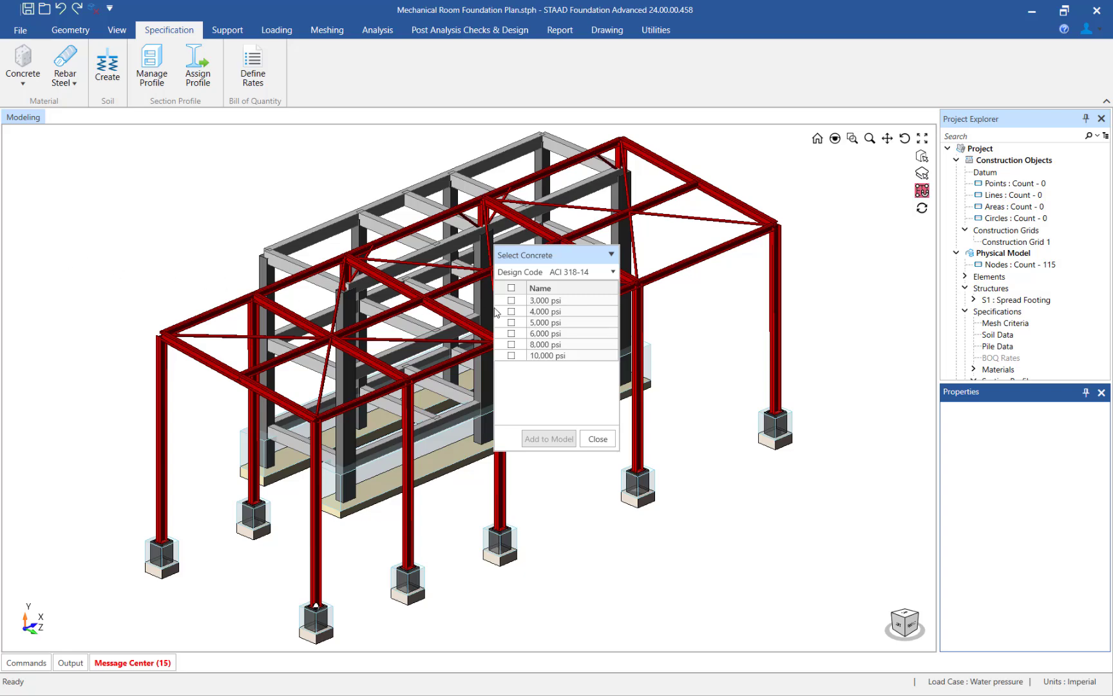
{"action": "left_click", "coordinate": [512, 312]}
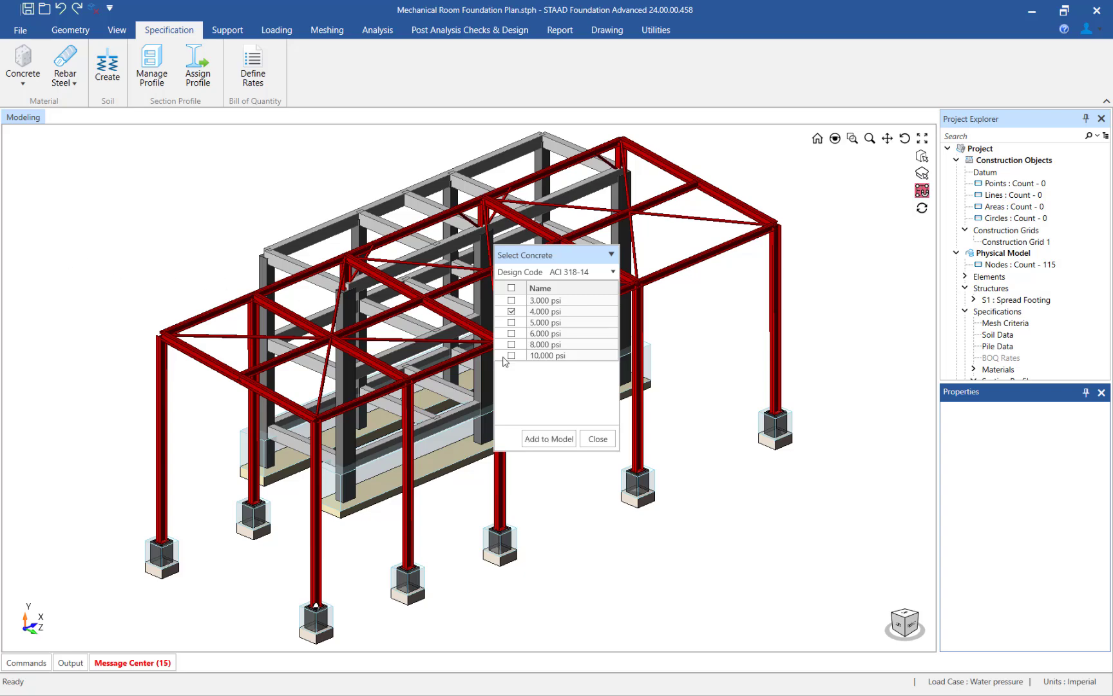
{"action": "left_click", "coordinate": [556, 438]}
{"action": "left_click", "coordinate": [592, 441]}
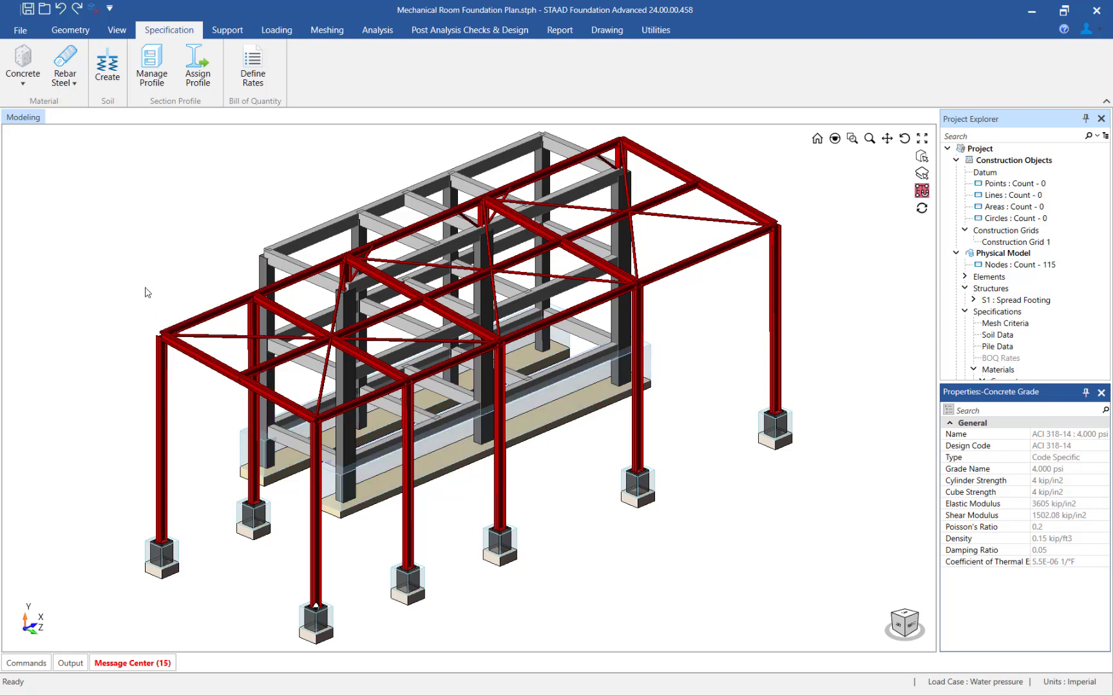
Step: Select all isolated footings and set their concrete grade to ACI 318-14 4,000 psi
{"action": "left_click", "coordinate": [108, 34]}
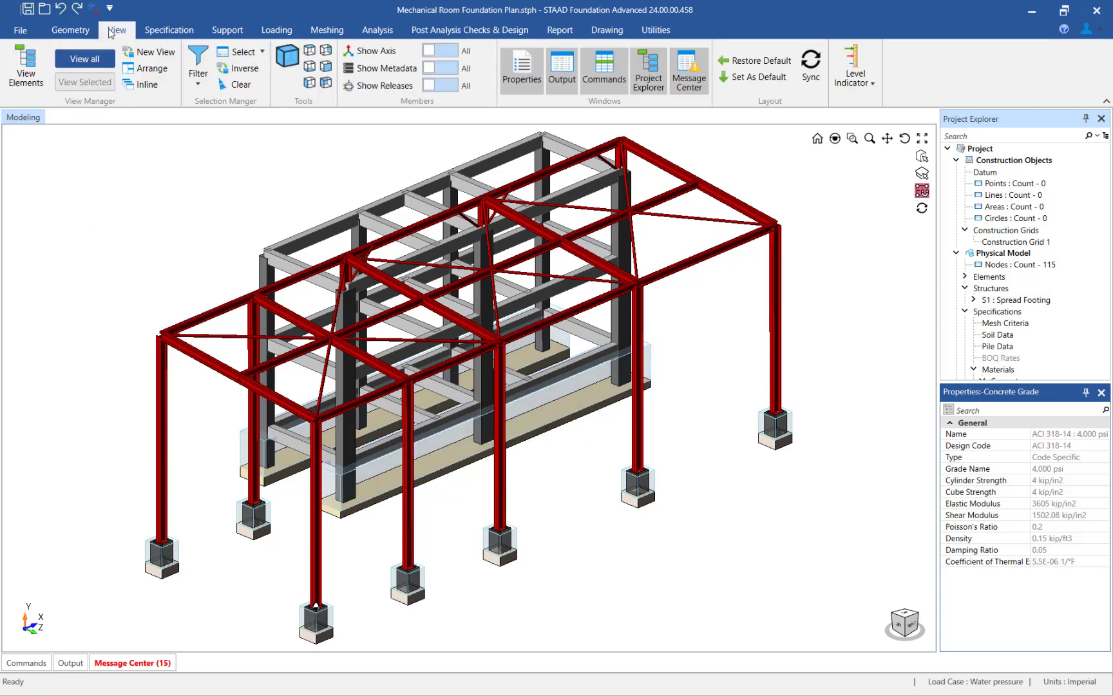
{"action": "left_click", "coordinate": [261, 51]}
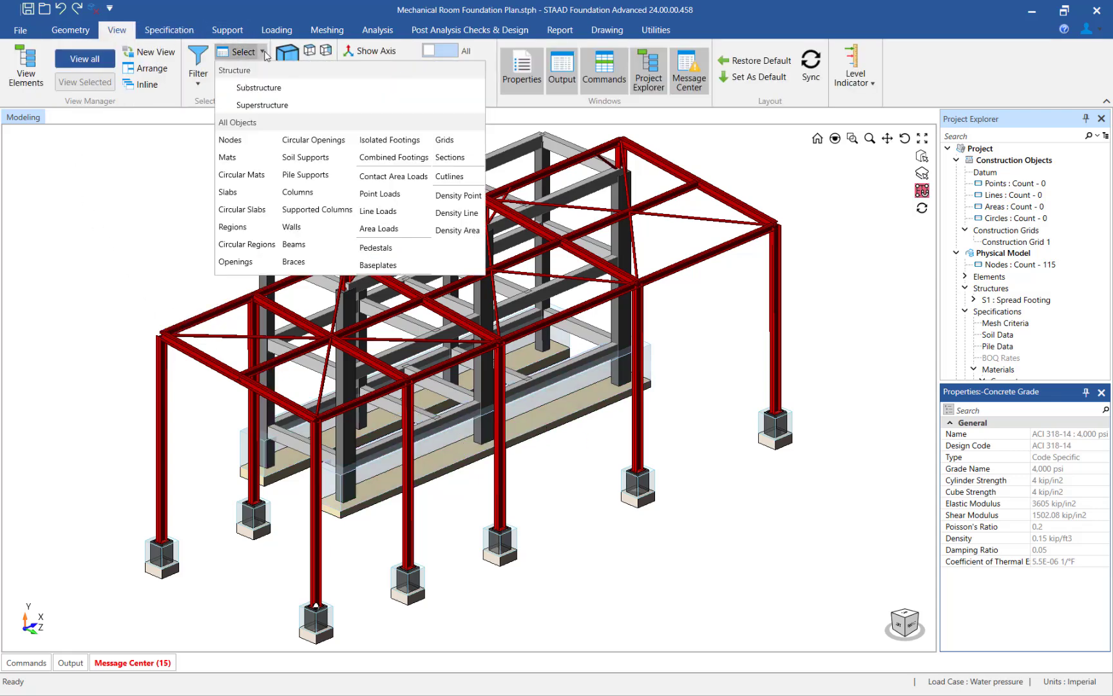
{"action": "left_click", "coordinate": [389, 142]}
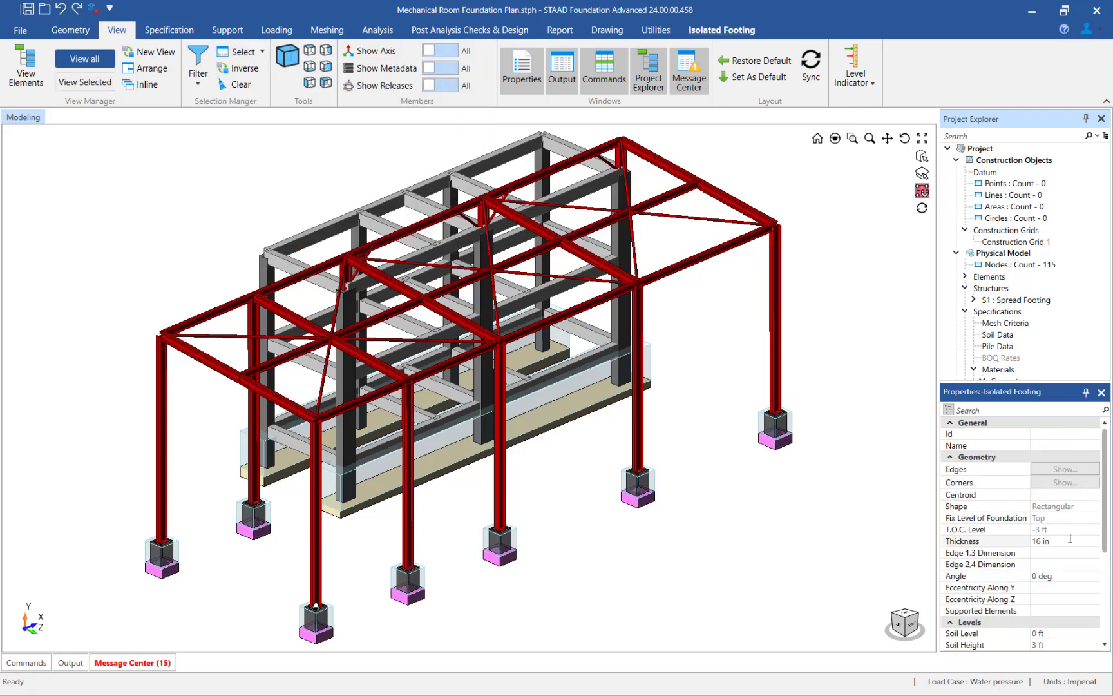
{"action": "scroll", "coordinate": [1050, 538], "scroll_direction": "down", "scroll_amount": 2}
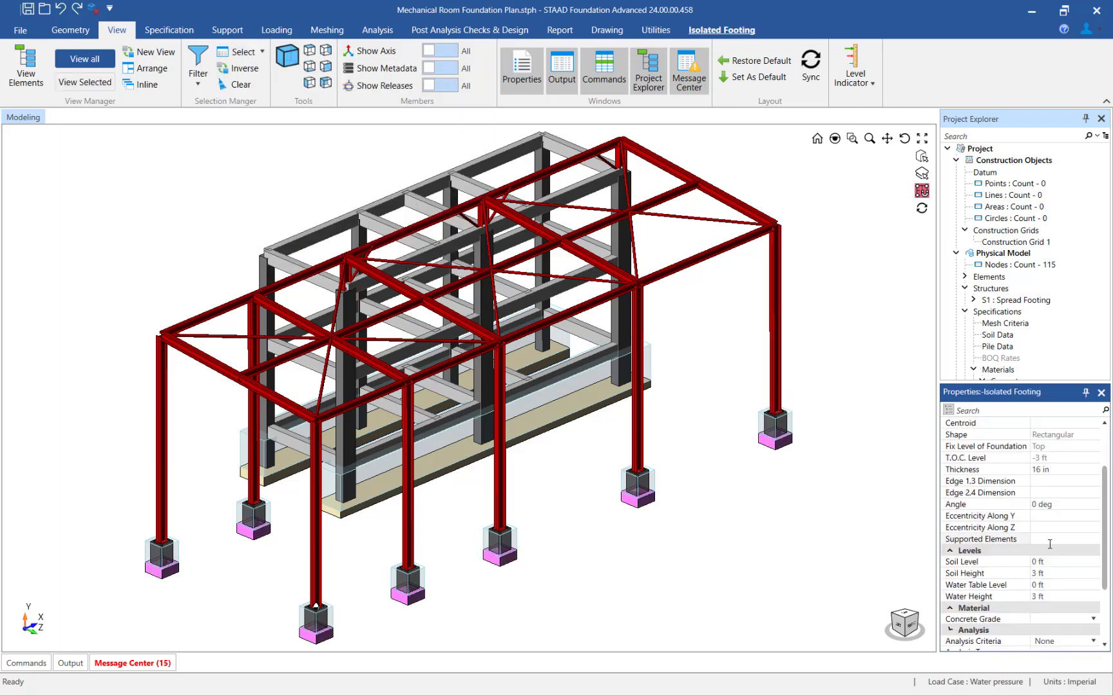
{"action": "left_click", "coordinate": [1064, 619]}
{"action": "left_click", "coordinate": [1067, 631]}
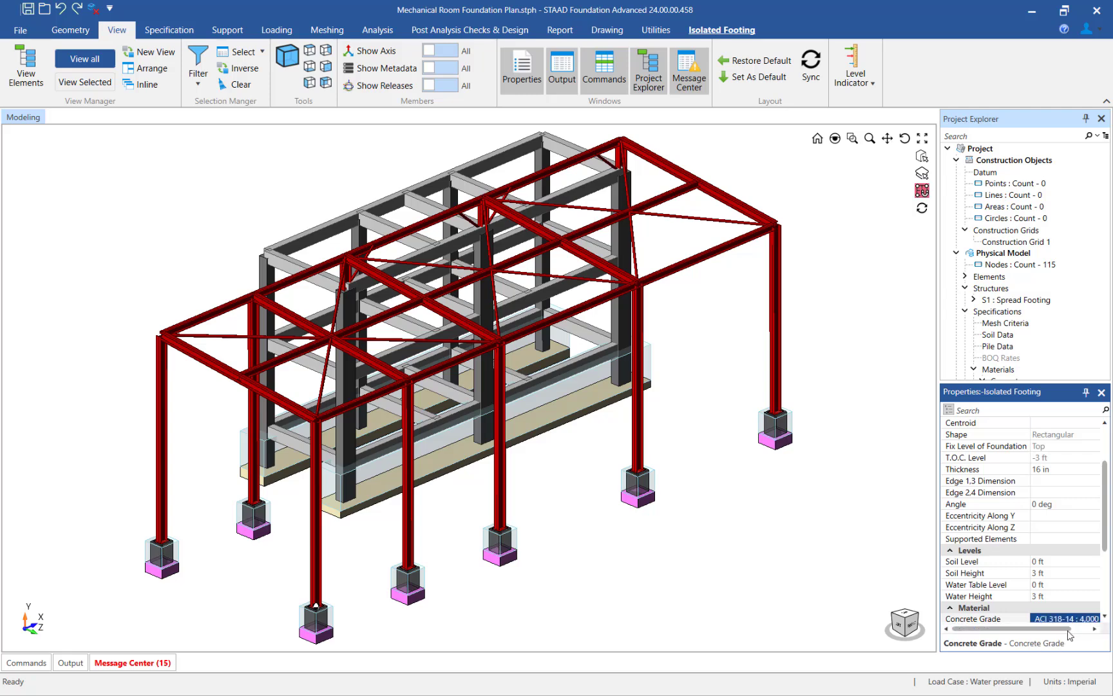
Step: Give the combined strip footing the 4,000 psi concrete grade
{"action": "left_click", "coordinate": [348, 506]}
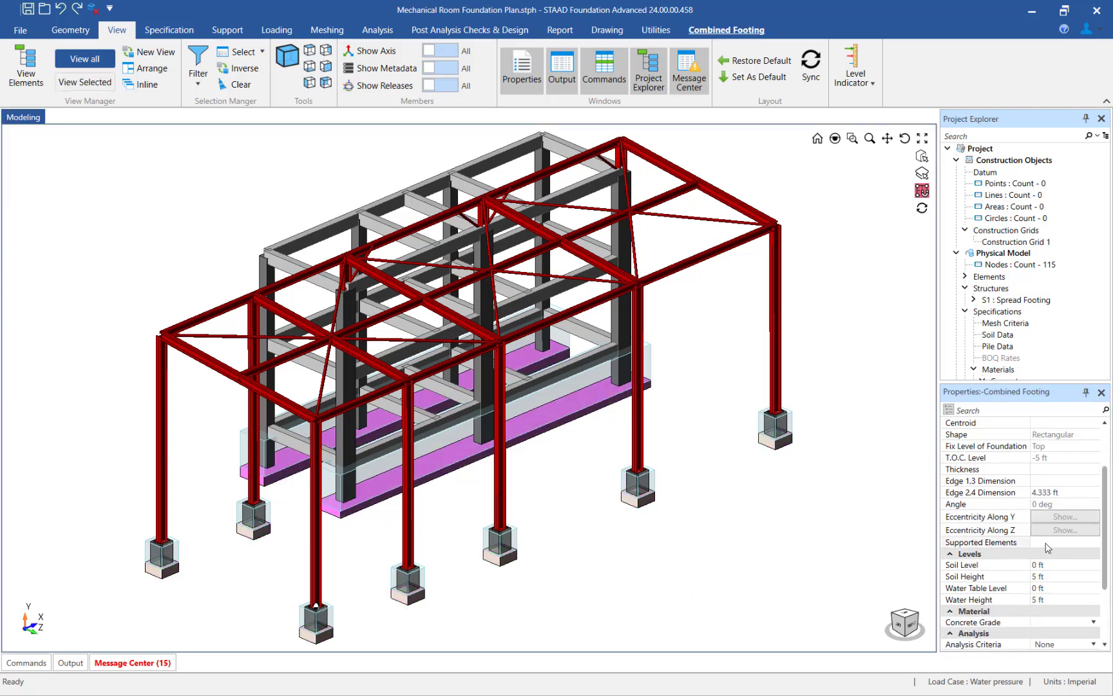
{"action": "scroll", "coordinate": [1049, 548], "scroll_direction": "down", "scroll_amount": 1}
{"action": "left_click", "coordinate": [1057, 587]}
{"action": "left_click", "coordinate": [1054, 602]}
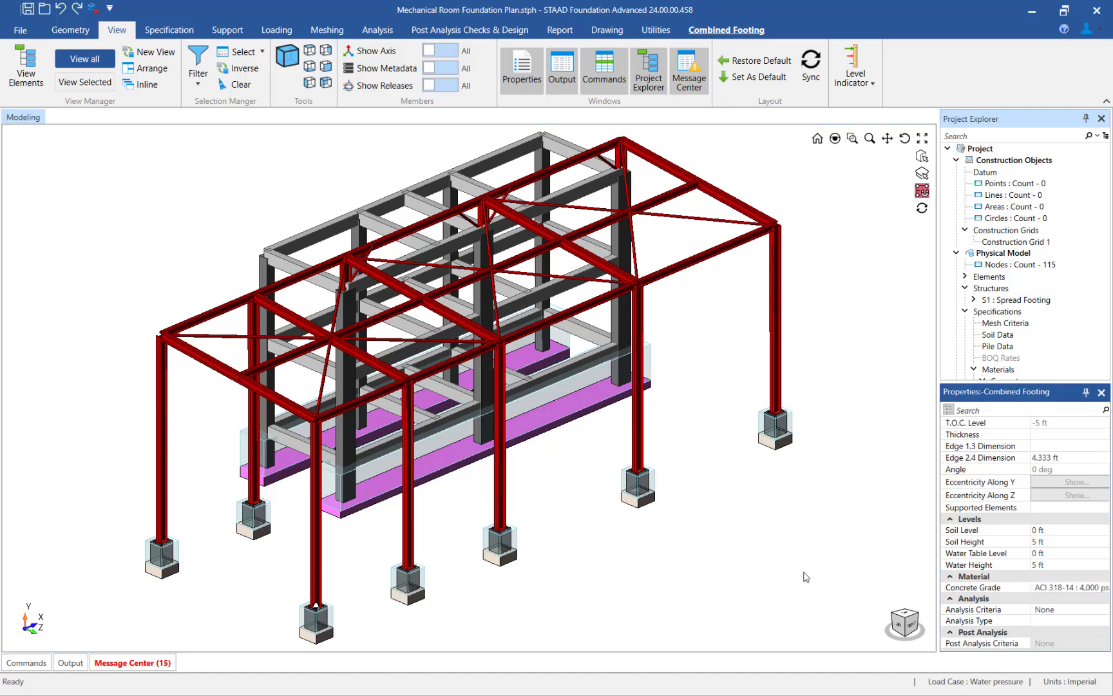
Step: Select all pedestals, set them to 4,000 psi concrete, then clear the selection
{"action": "left_click", "coordinate": [242, 51]}
{"action": "left_click", "coordinate": [375, 247]}
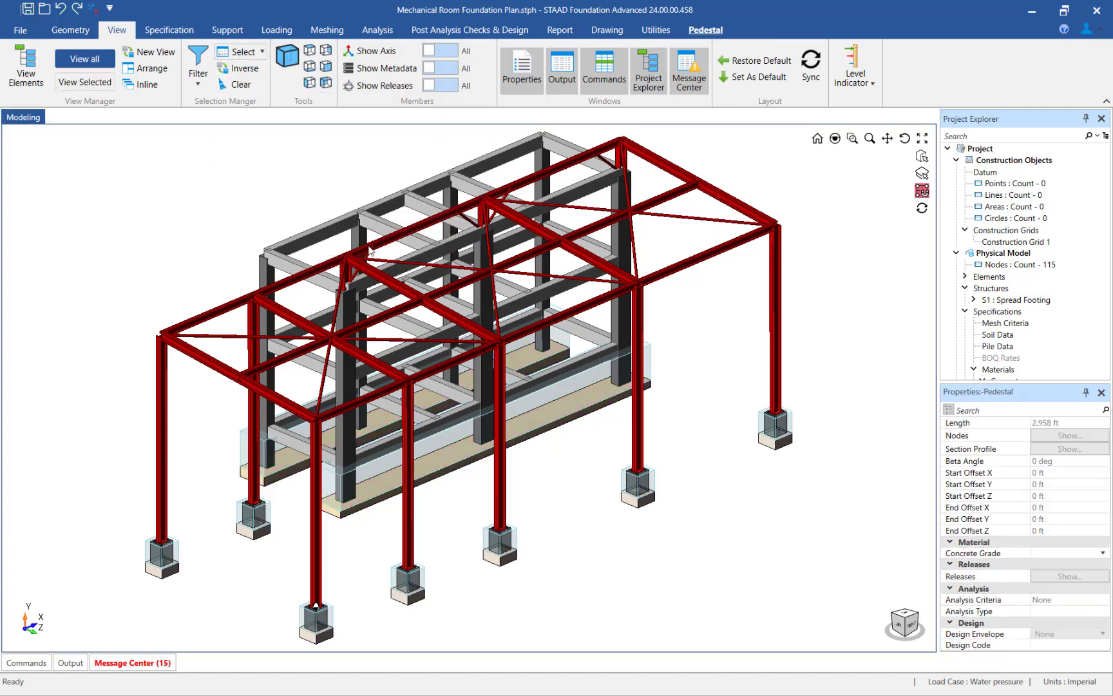
{"action": "left_click", "coordinate": [1063, 553]}
{"action": "left_click", "coordinate": [1063, 568]}
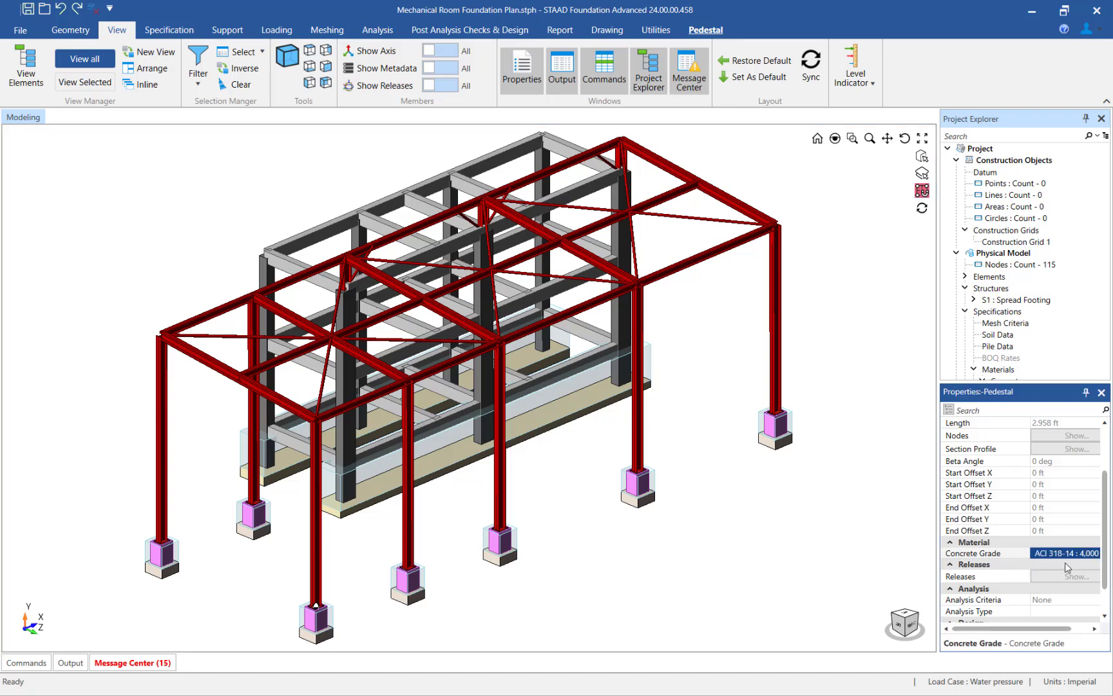
{"action": "left_click", "coordinate": [75, 281]}
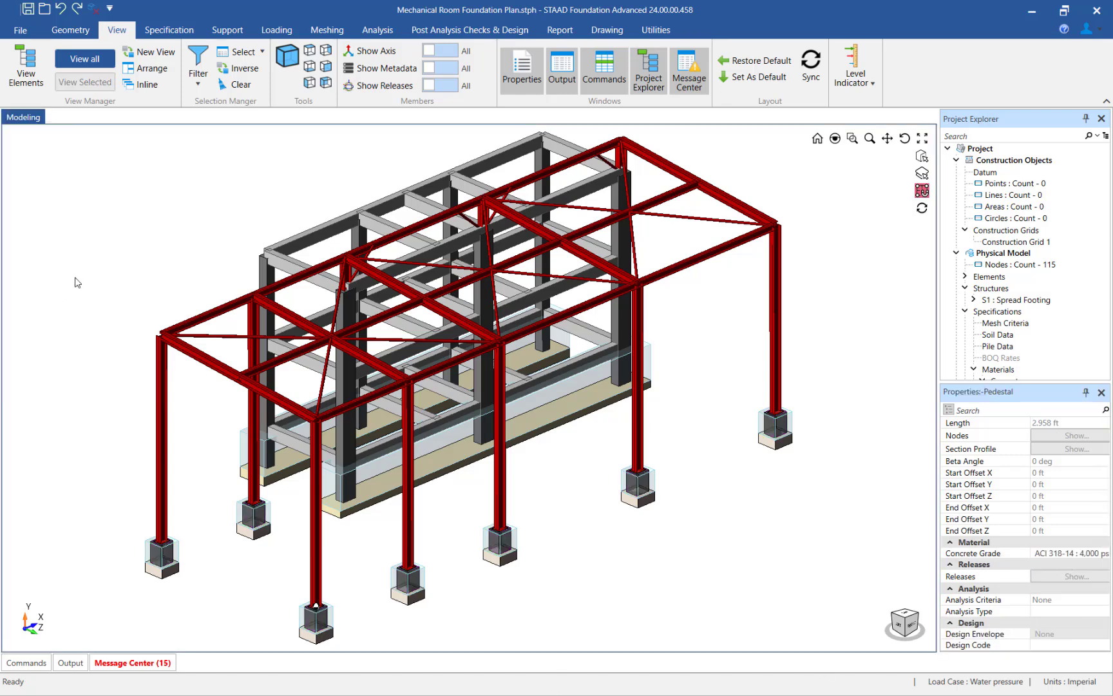
Step: Pick fy60 from the ACI 318-14 rebar steel grades and add it to the model
{"action": "left_click", "coordinate": [168, 30]}
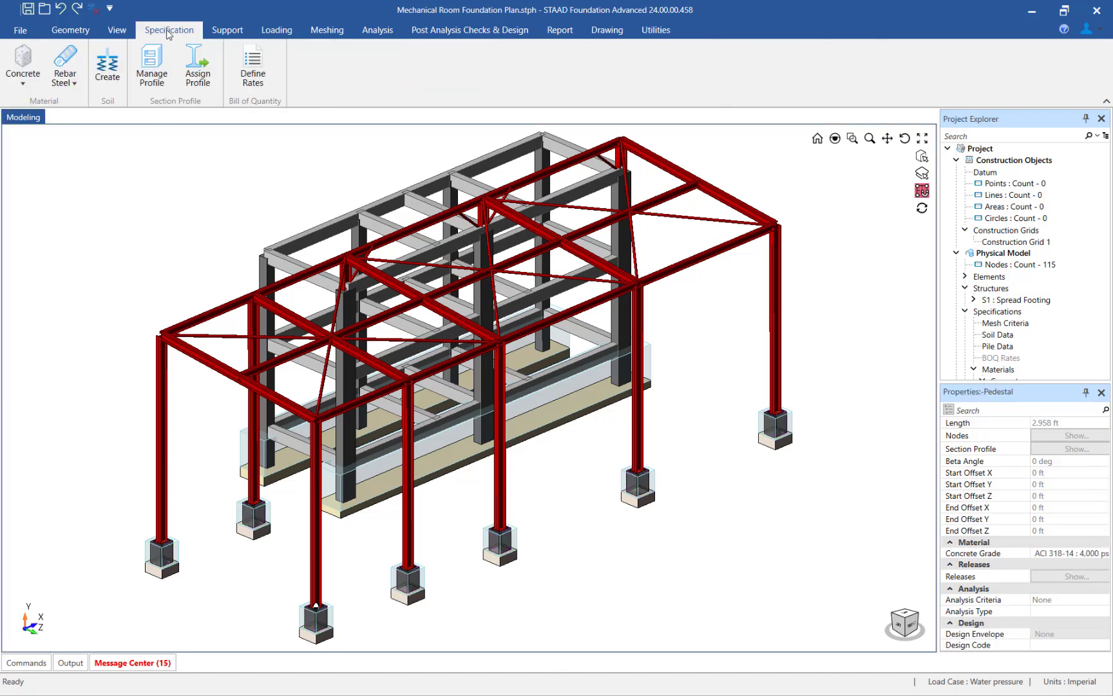
{"action": "left_click", "coordinate": [64, 67]}
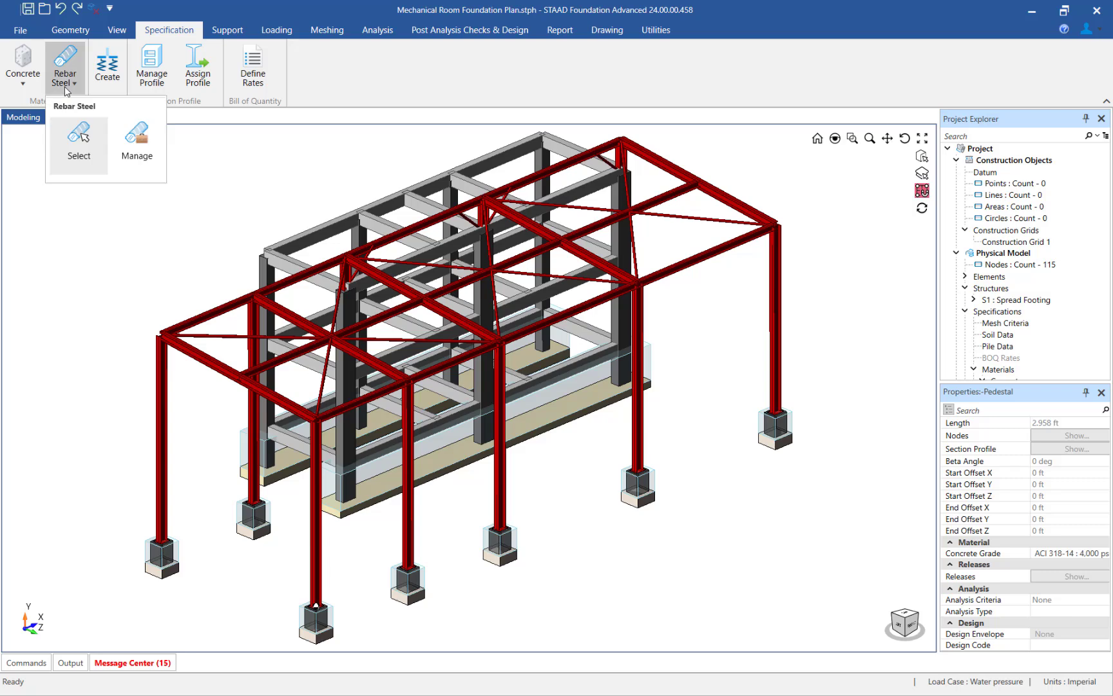
{"action": "left_click", "coordinate": [78, 158]}
{"action": "left_click", "coordinate": [512, 312]}
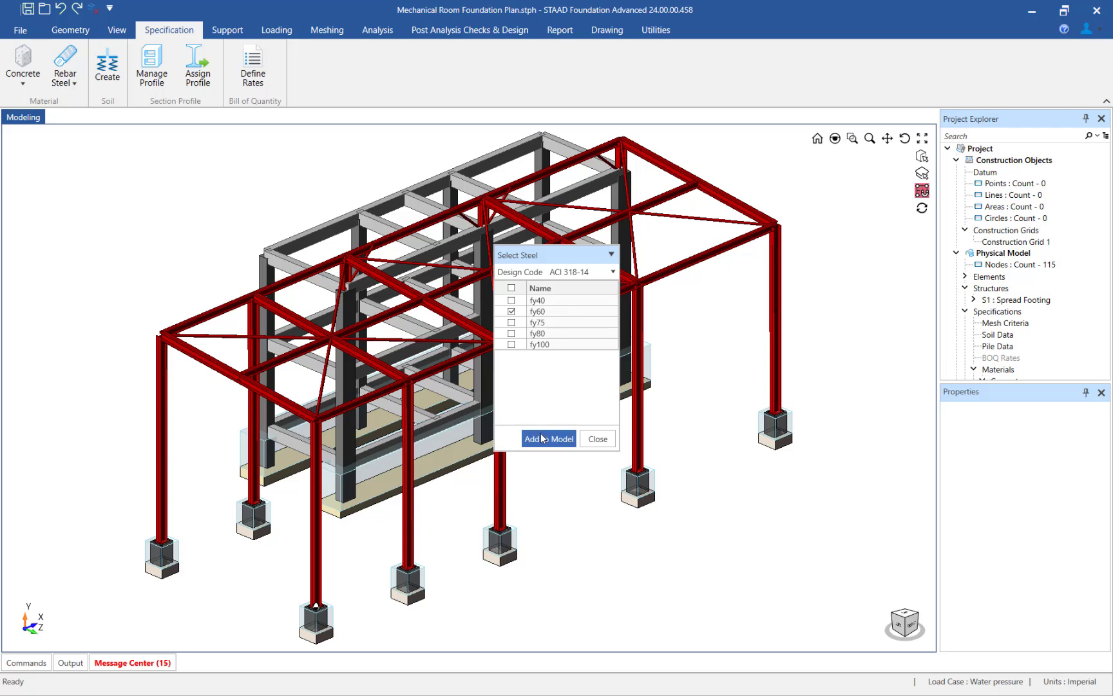
{"action": "left_click", "coordinate": [542, 441]}
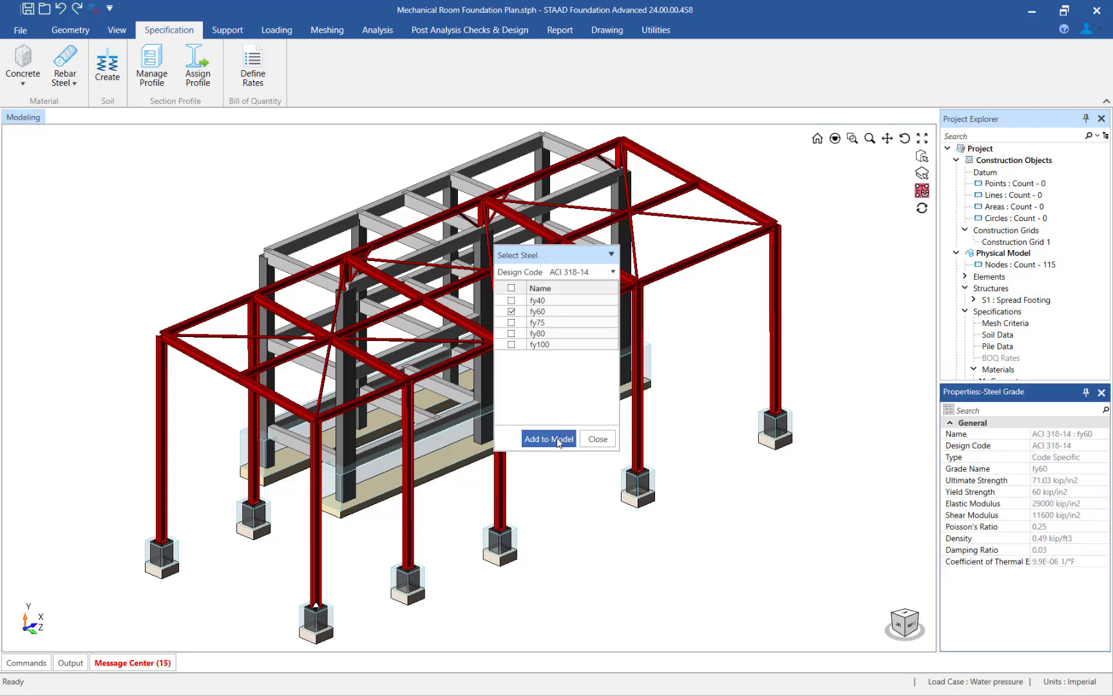
{"action": "left_click", "coordinate": [599, 439]}
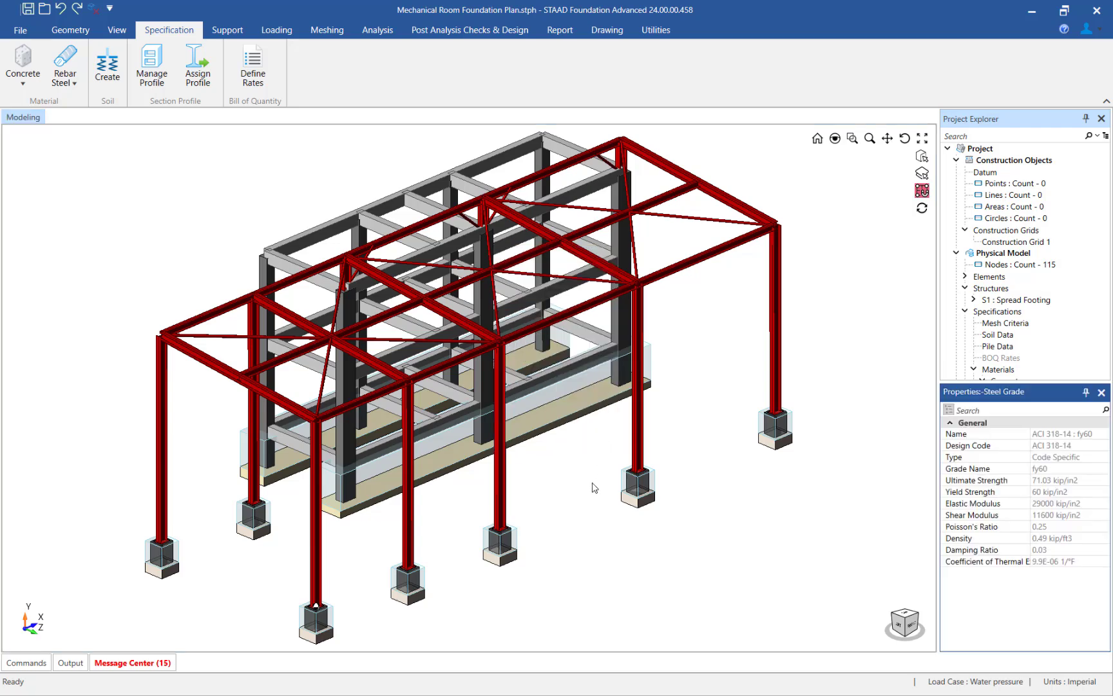
{"action": "left_click", "coordinate": [593, 487]}
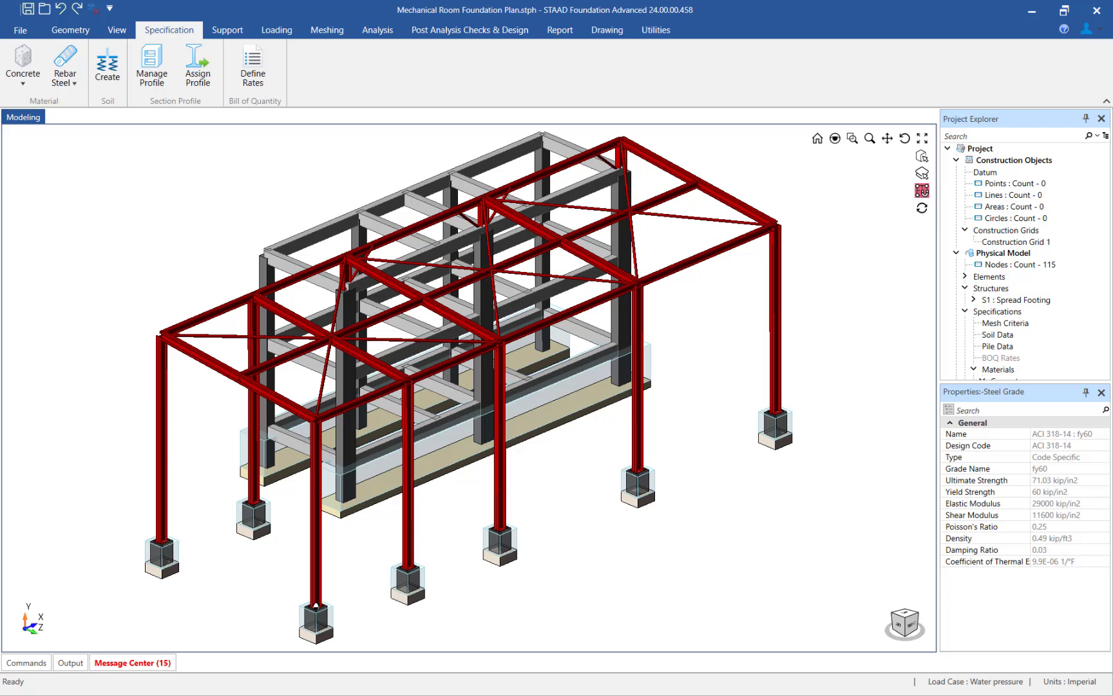
Step: Create a soil named Soil keeping default values: 0.114 kip/ft3 density, 5 kip/ft2 bearing capacity
{"action": "left_click", "coordinate": [103, 65]}
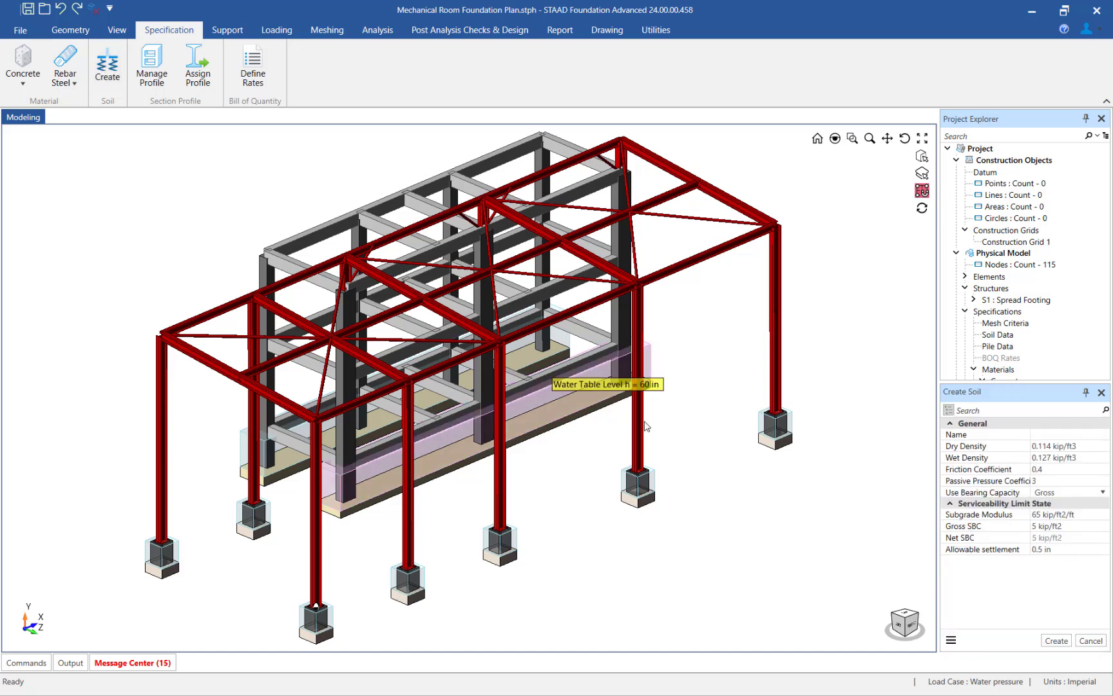
{"action": "left_click", "coordinate": [1058, 437]}
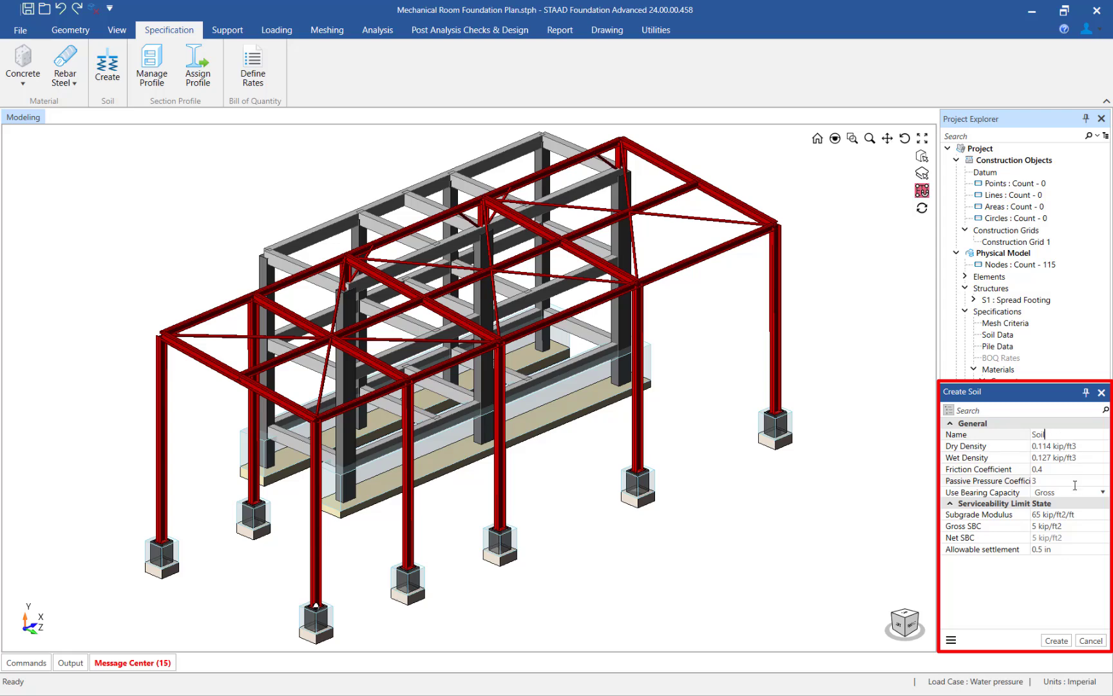
{"action": "left_click", "coordinate": [1058, 641]}
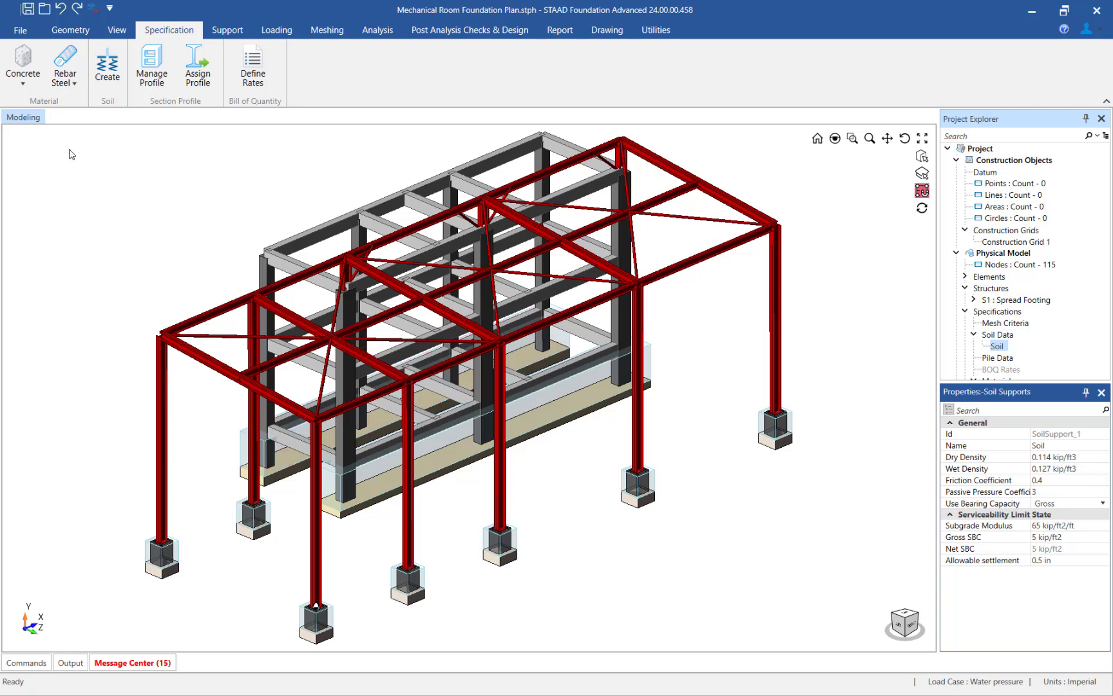
Step: Select the whole foundation model and assign Soil support, also used for overburden
{"action": "left_click_drag", "start_coordinate": [51, 136], "coordinate": [933, 640]}
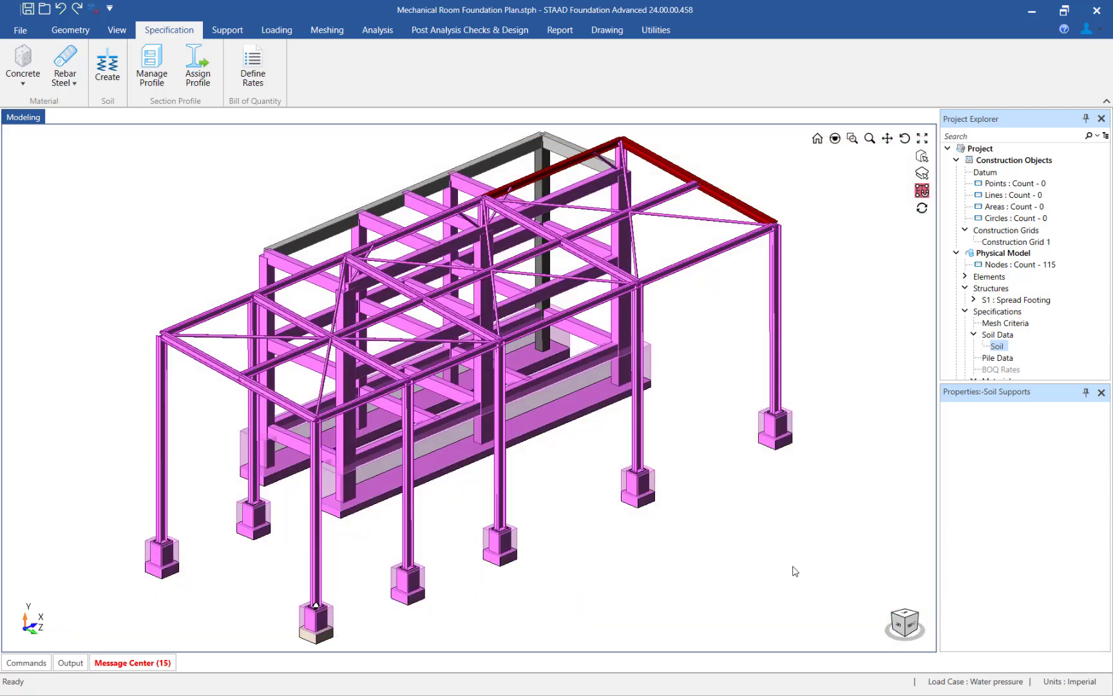
{"action": "scroll", "coordinate": [750, 566], "scroll_direction": "down", "scroll_amount": 2}
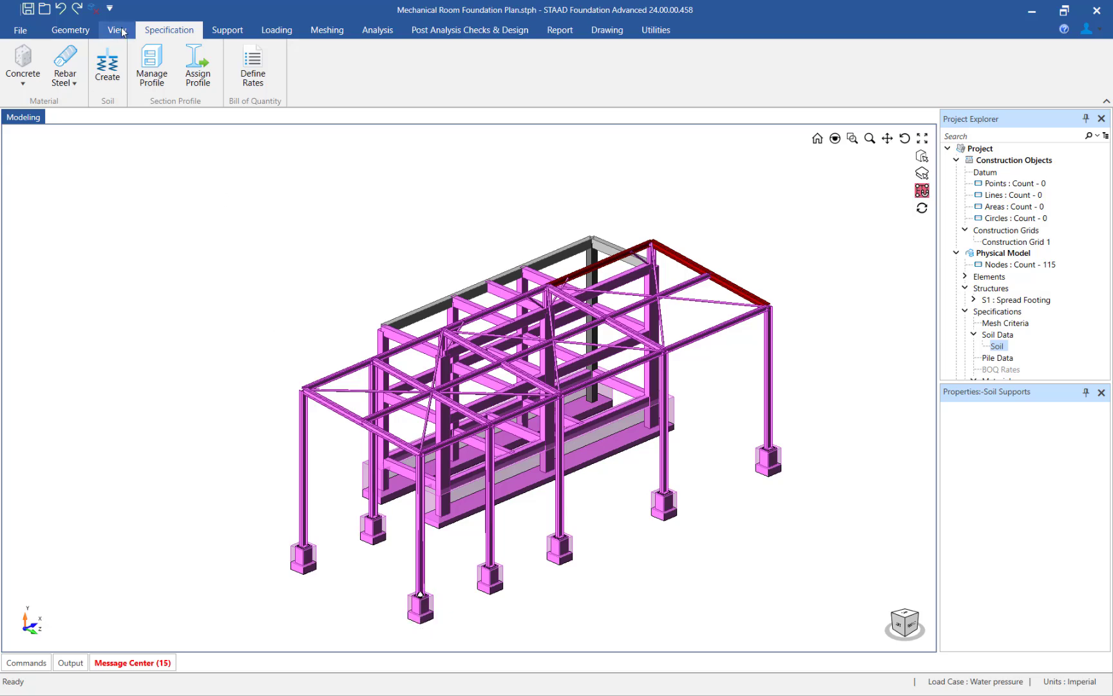
{"action": "left_click", "coordinate": [221, 30]}
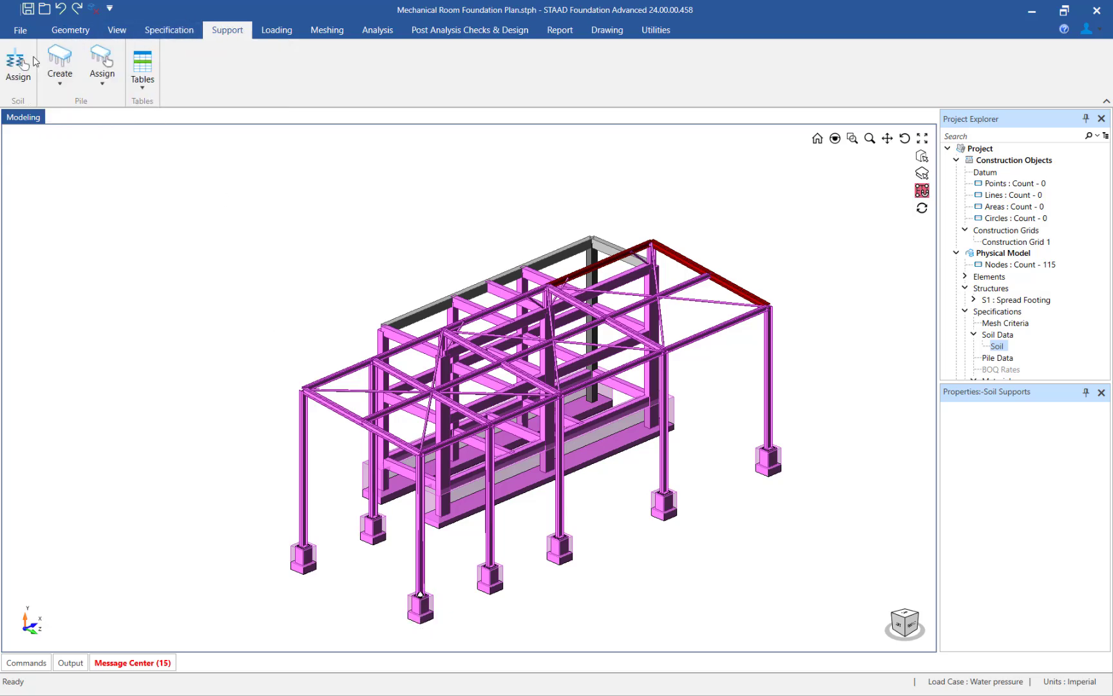
{"action": "left_click", "coordinate": [17, 66]}
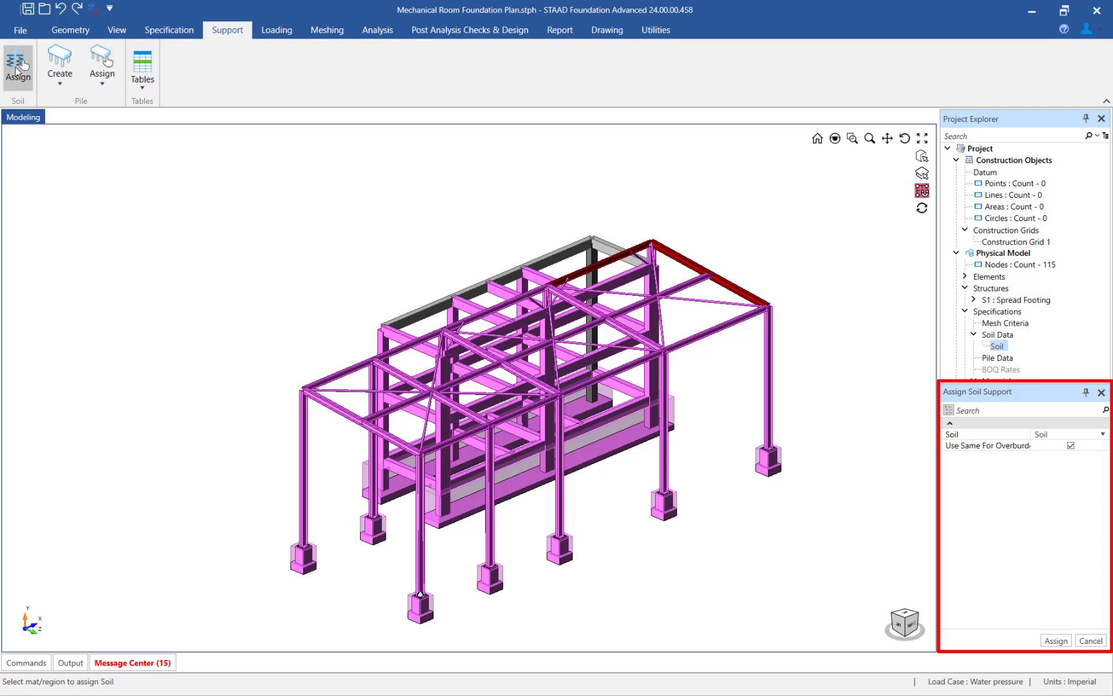
{"action": "left_click", "coordinate": [1063, 435]}
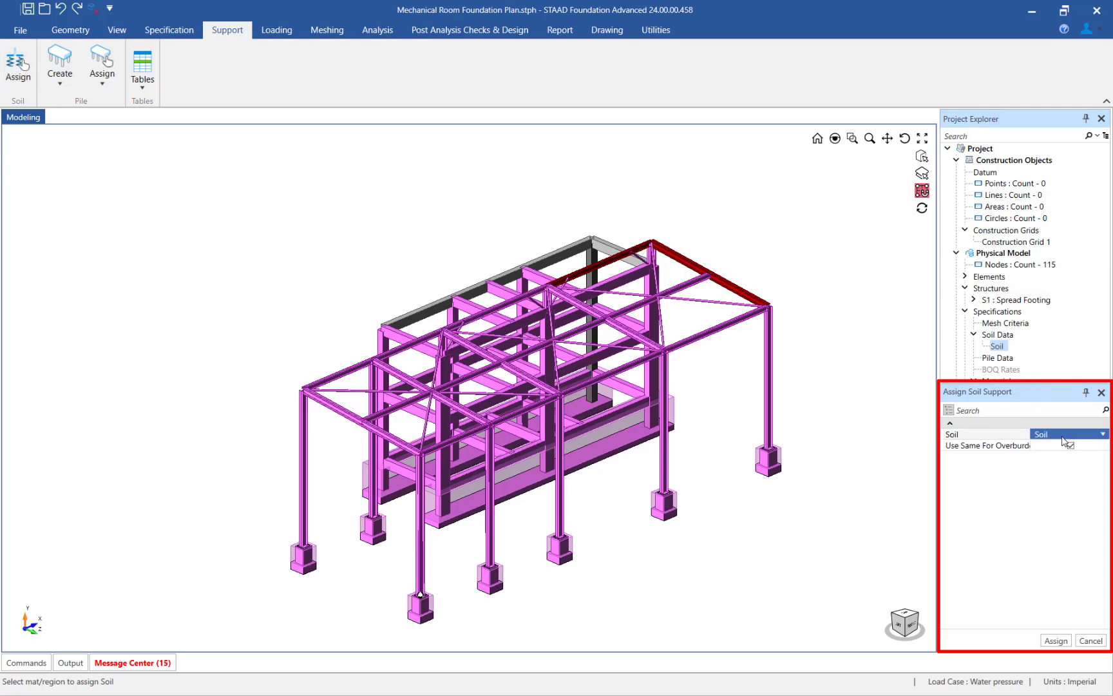
{"action": "left_click", "coordinate": [1063, 444]}
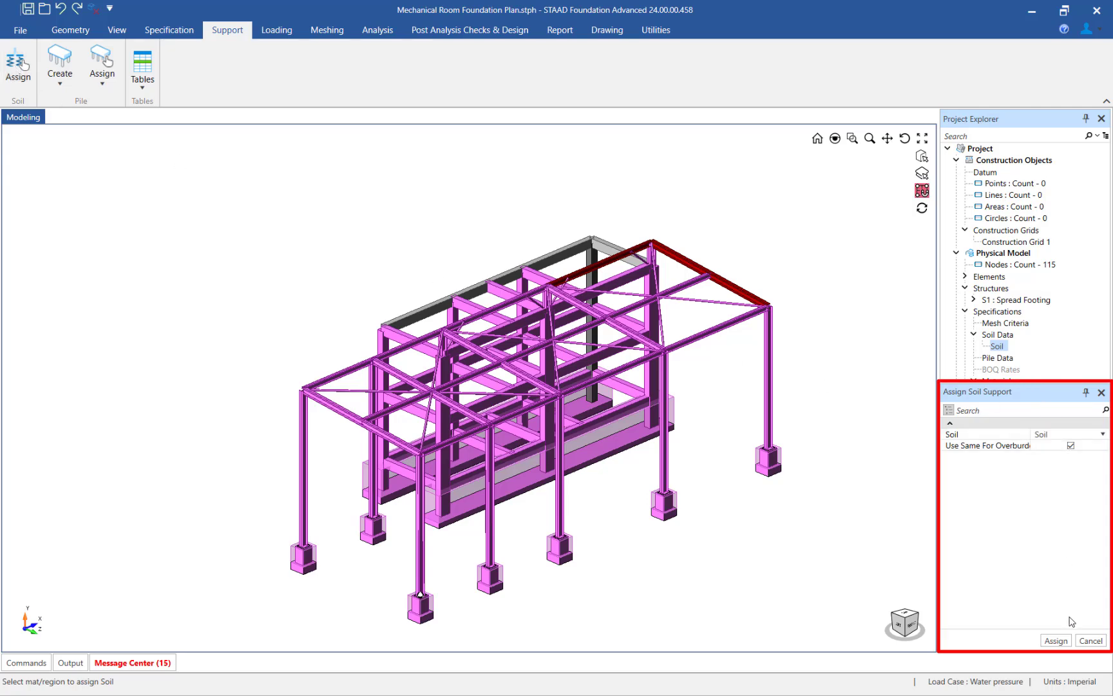
{"action": "left_click", "coordinate": [1056, 641]}
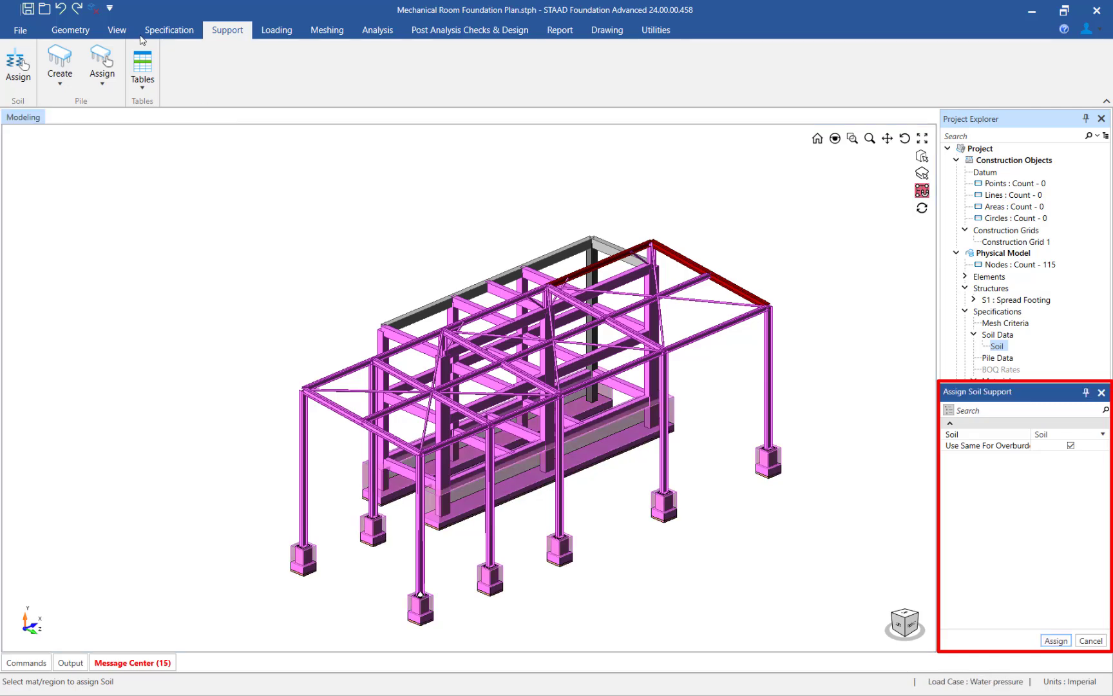